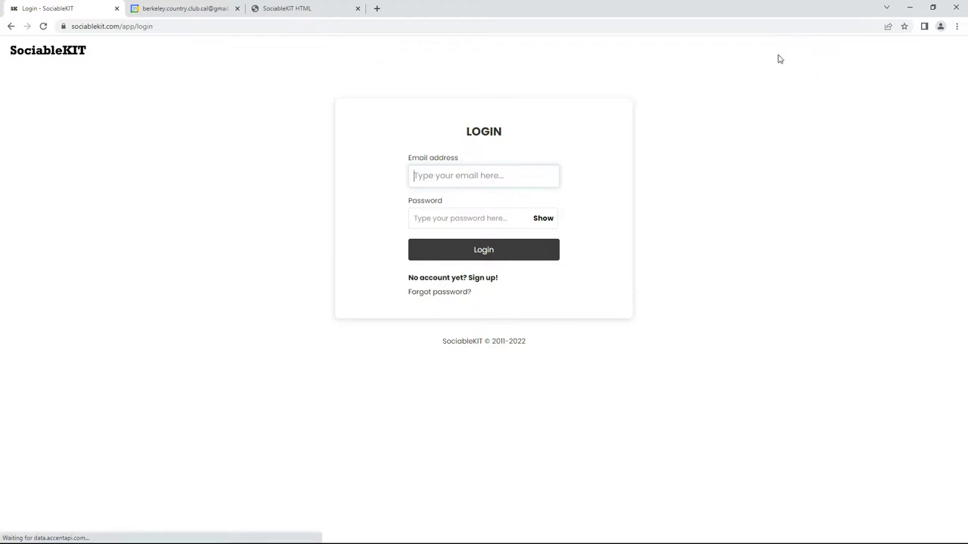
Log in to SociableKIT with the account e-mail address and password.
{"action": "left_click", "coordinate": [490, 174]}
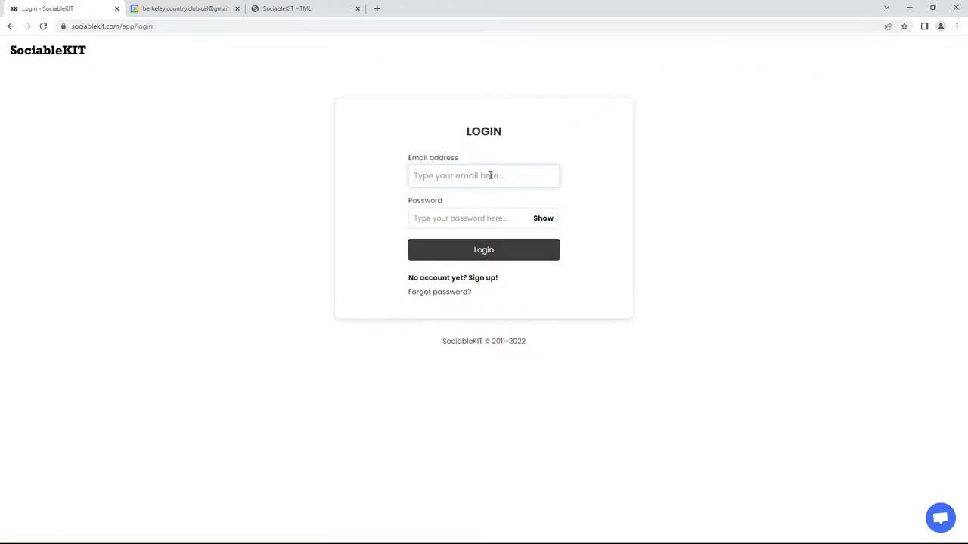
{"action": "left_click", "coordinate": [466, 218]}
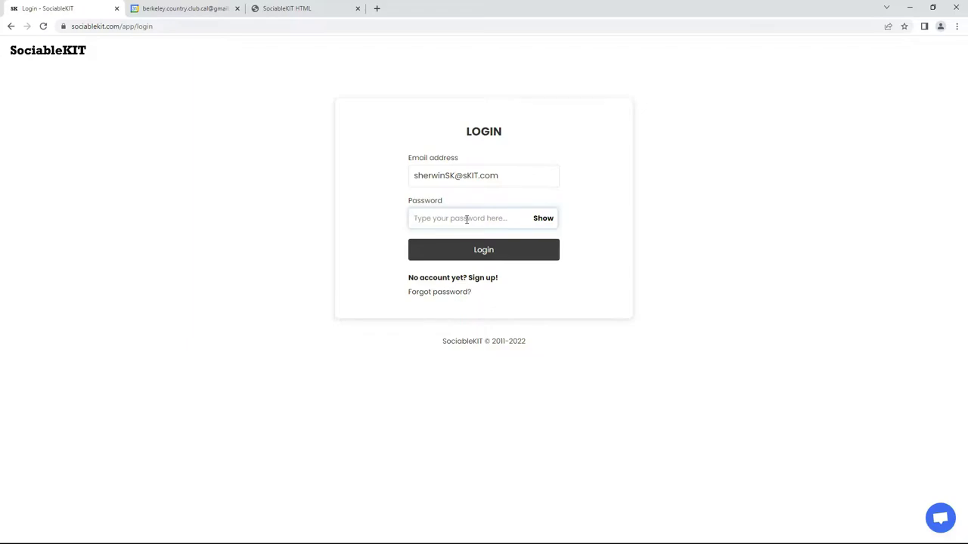
{"action": "type", "text": "s"}
{"action": "left_click", "coordinate": [479, 248]}
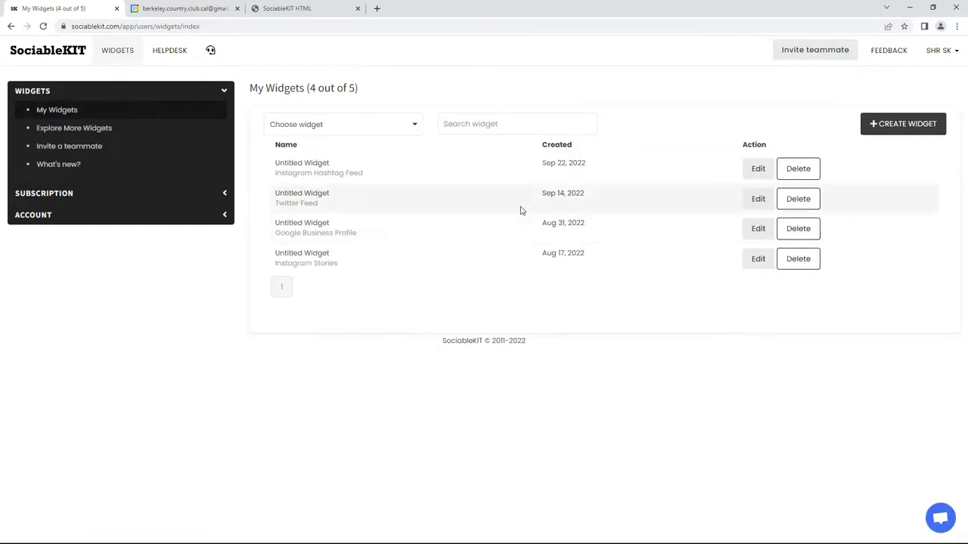
Create a new SociableKIT widget and set its type to Google Calendar.
{"action": "left_click", "coordinate": [896, 124]}
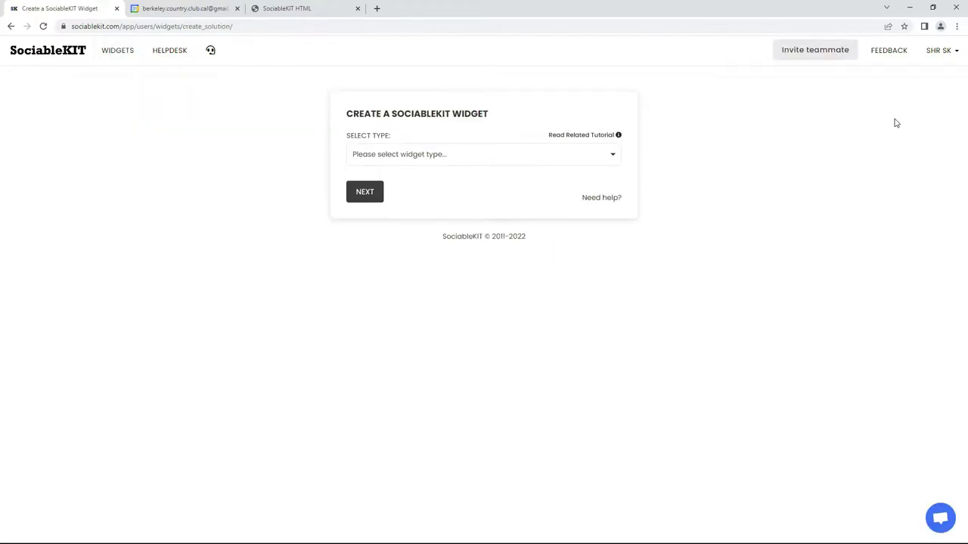
{"action": "left_click", "coordinate": [438, 157]}
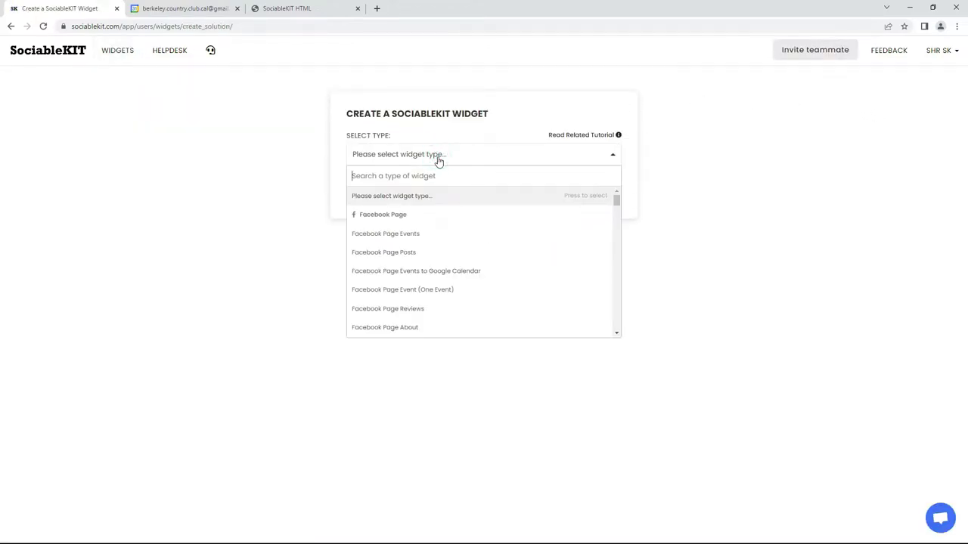
{"action": "type", "text": "Google Calendar"}
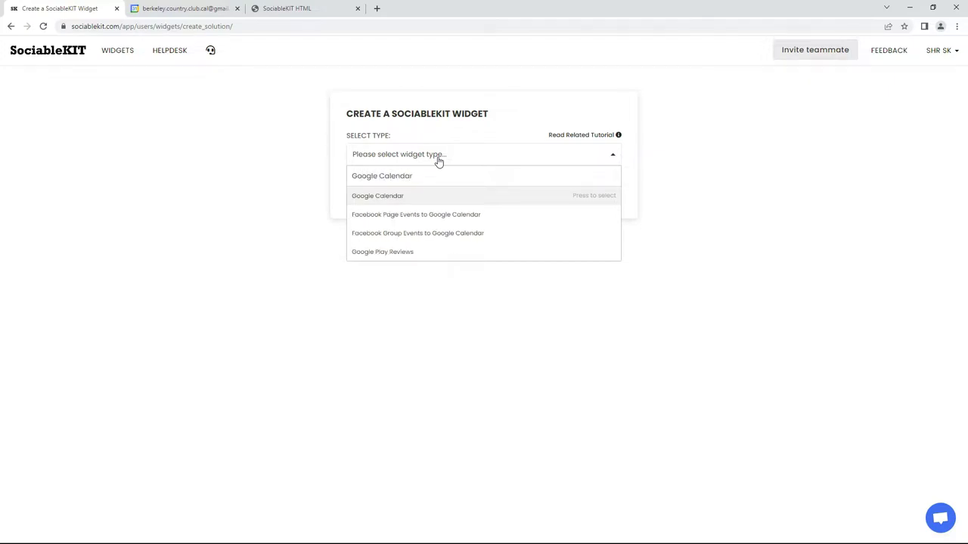
{"action": "left_click", "coordinate": [390, 195]}
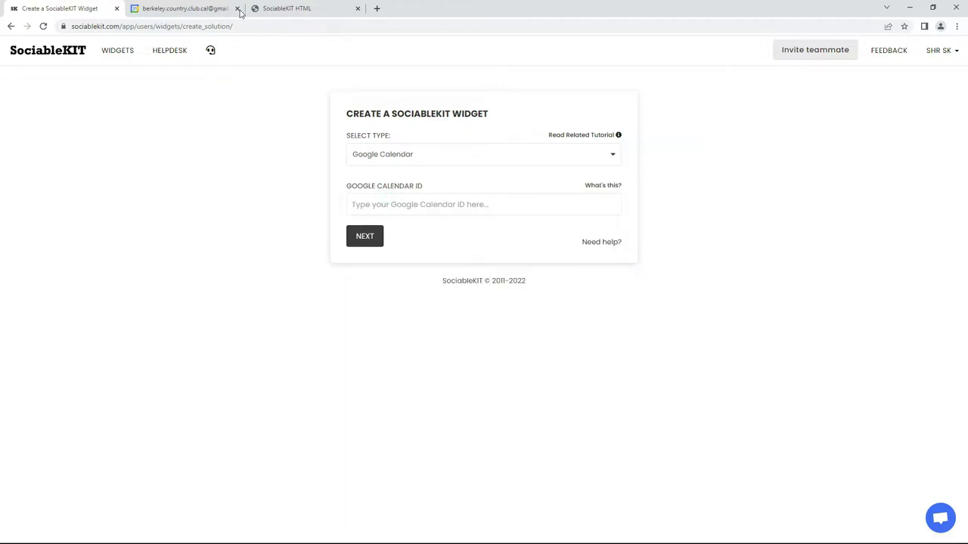
{"action": "left_click", "coordinate": [212, 7]}
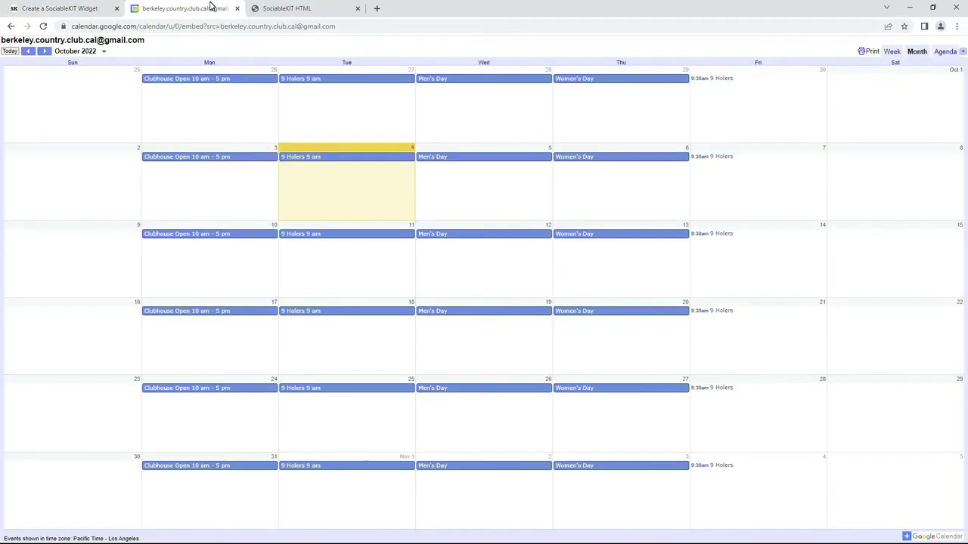
Copy the club calendar's address from the Google Calendar tab and return to SociableKIT.
{"action": "left_click", "coordinate": [178, 26]}
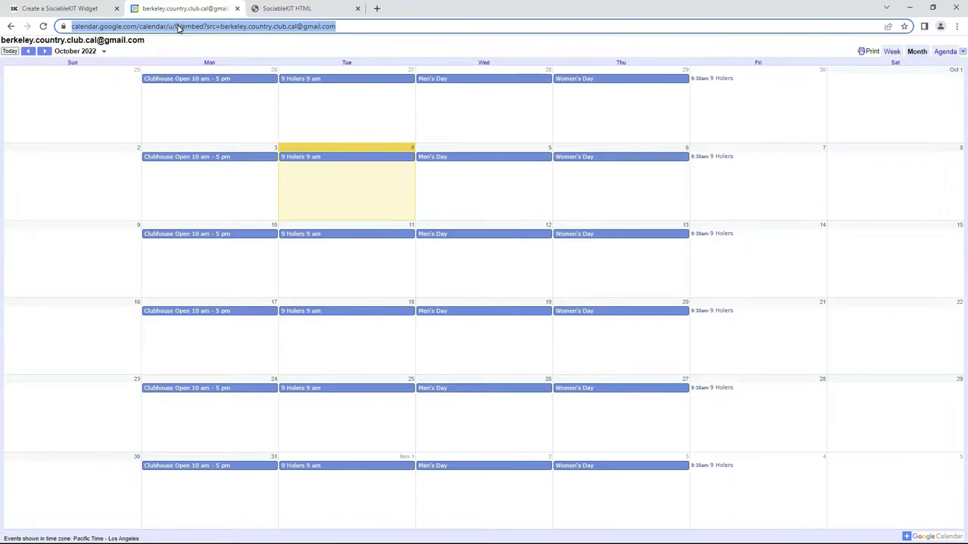
{"action": "right_click", "coordinate": [178, 28]}
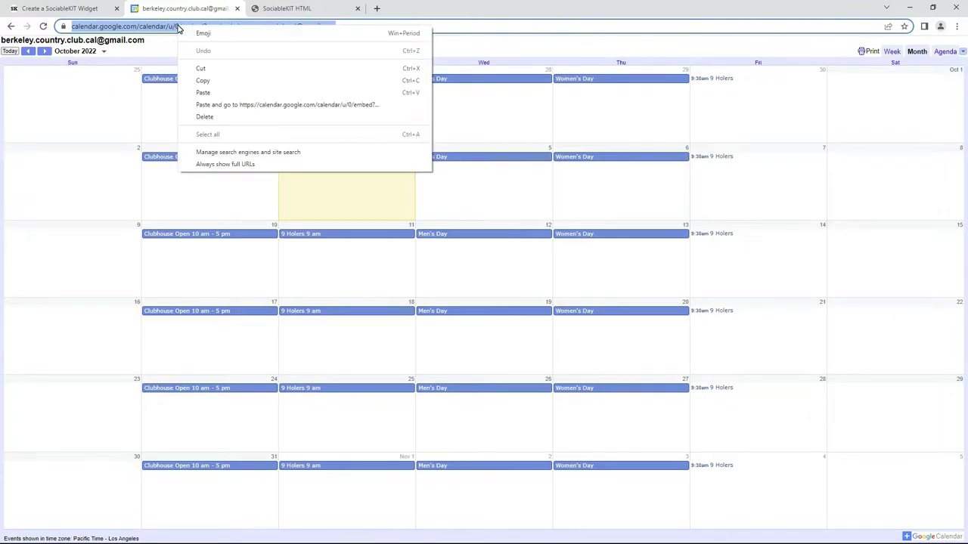
{"action": "left_click", "coordinate": [204, 80]}
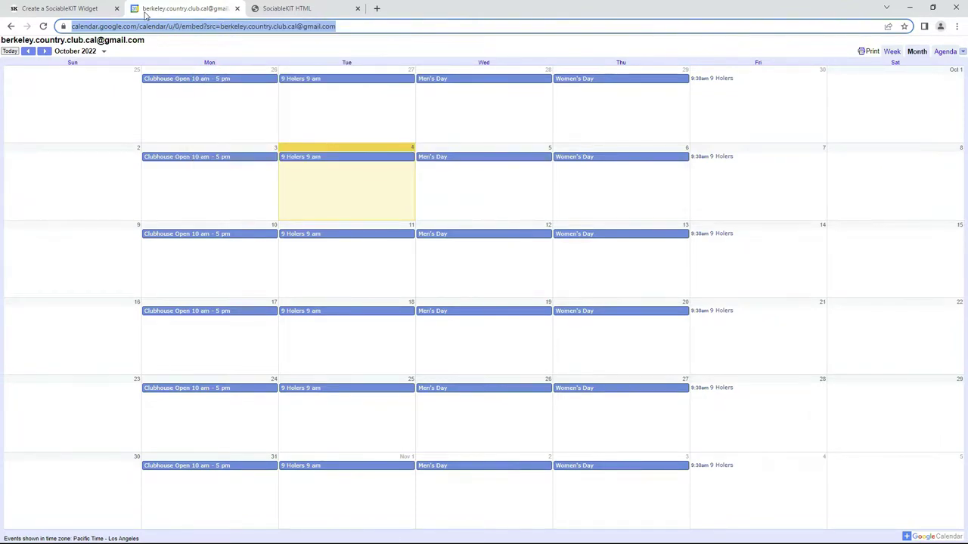
{"action": "left_click", "coordinate": [56, 9]}
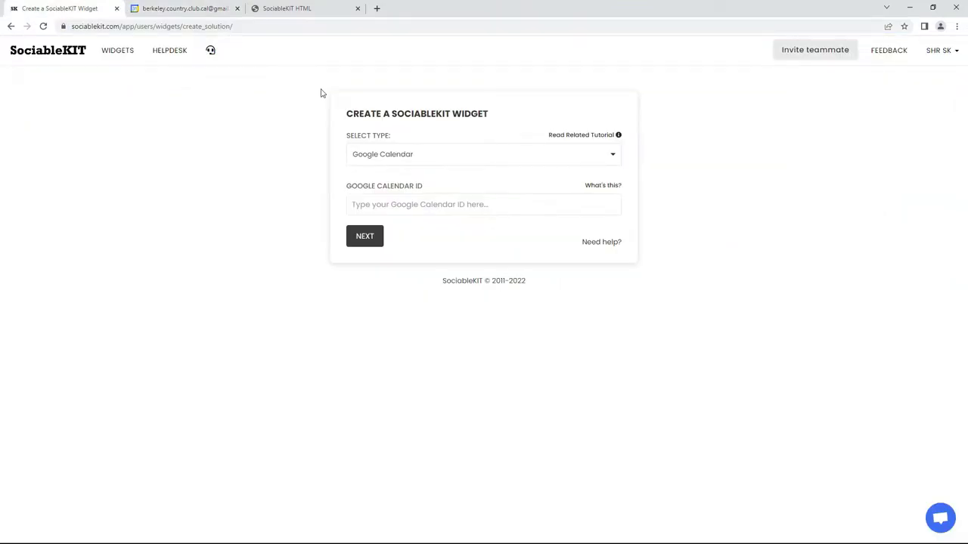
Paste the club calendar's ID into the Google Calendar ID field and continue.
{"action": "right_click", "coordinate": [394, 207]}
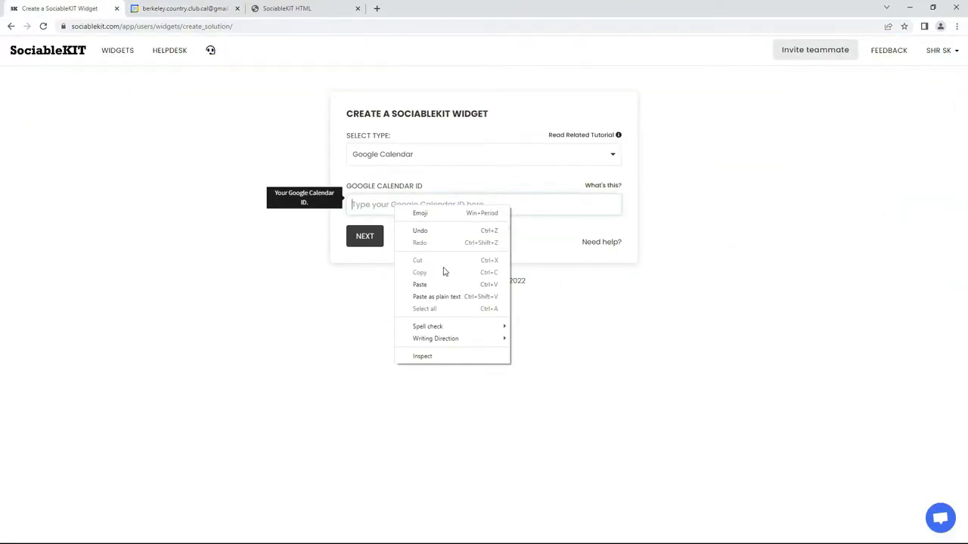
{"action": "left_click", "coordinate": [419, 285]}
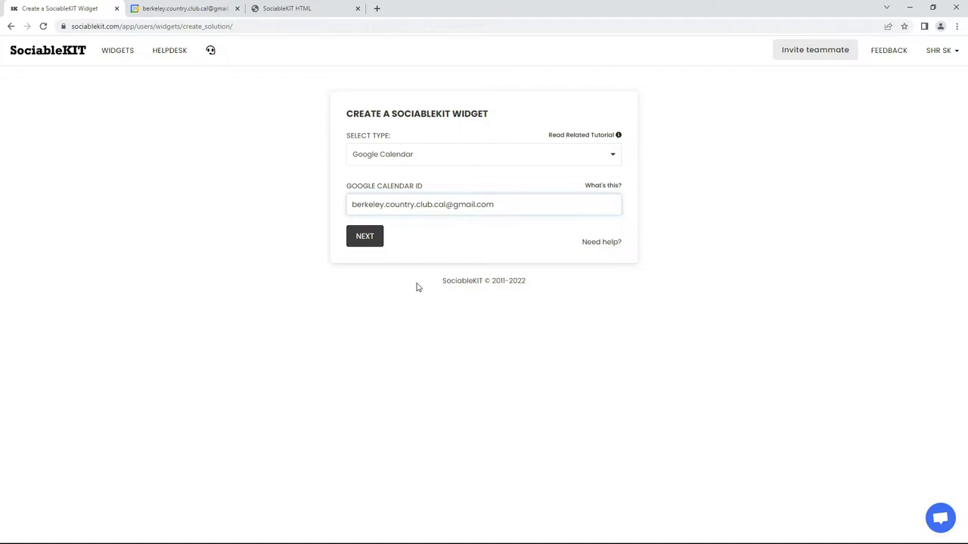
{"action": "left_click", "coordinate": [363, 237]}
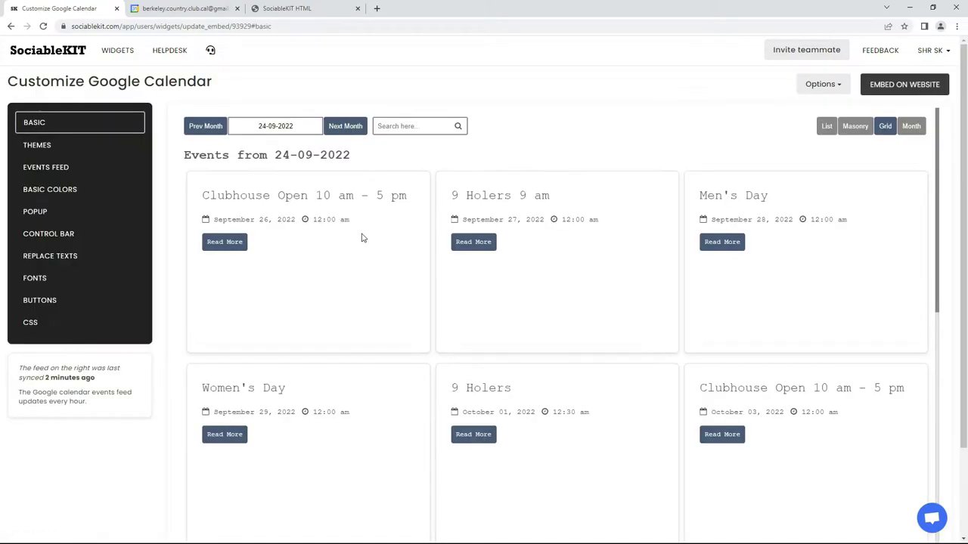
Apply and save the Maayos Theme as the widget's colour theme.
{"action": "left_click", "coordinate": [113, 124]}
{"action": "left_click", "coordinate": [65, 145]}
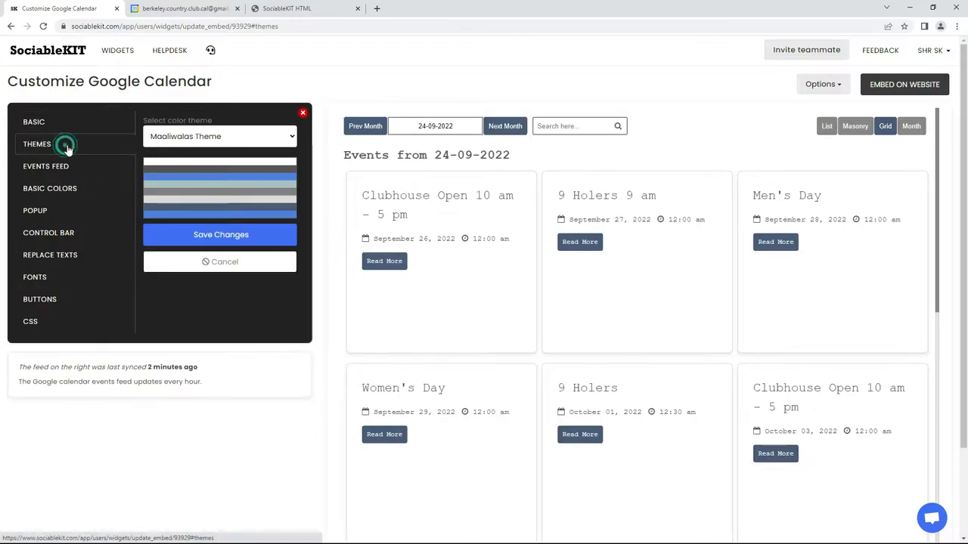
{"action": "left_click", "coordinate": [201, 138]}
{"action": "left_click", "coordinate": [202, 175]}
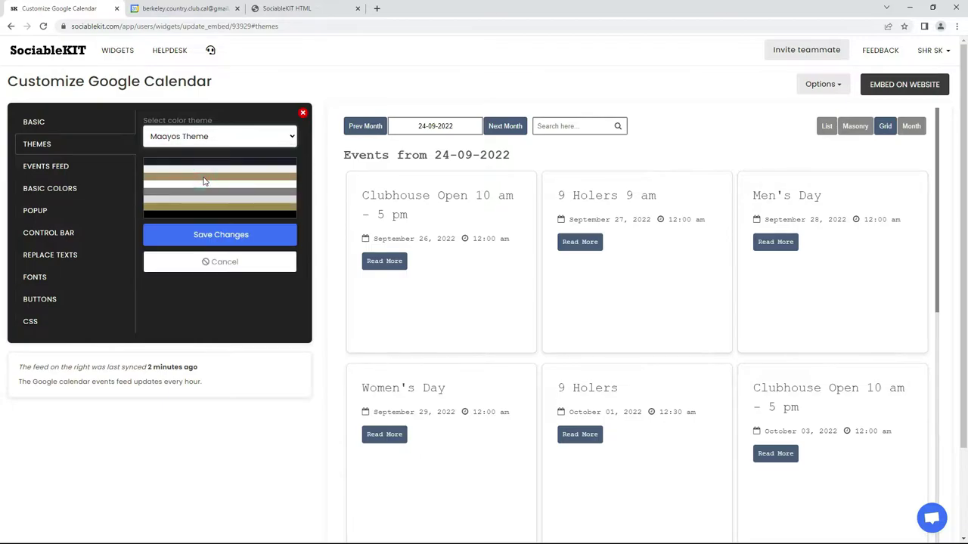
{"action": "left_click", "coordinate": [220, 236]}
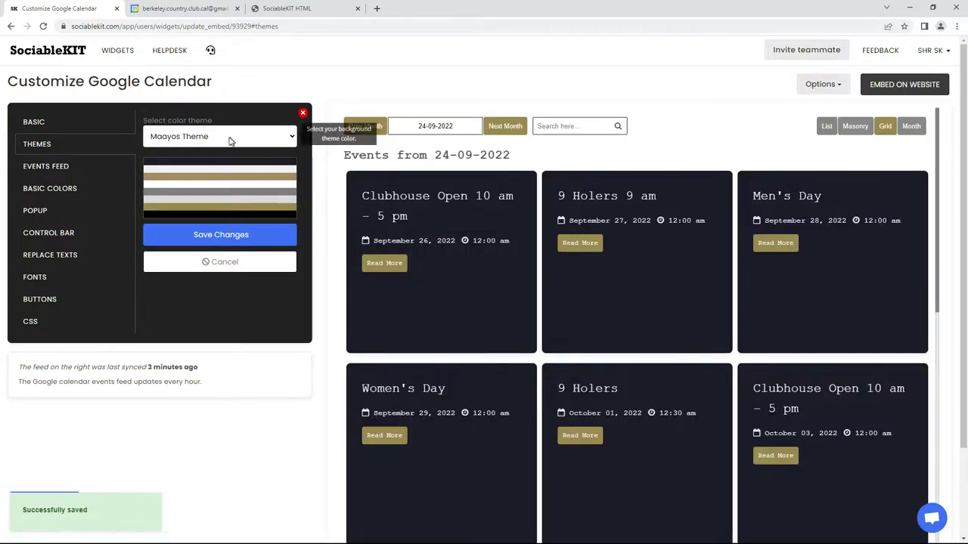
Switch the colour theme to Maaliwalas Theme and save it.
{"action": "left_click", "coordinate": [226, 136]}
{"action": "left_click", "coordinate": [172, 166]}
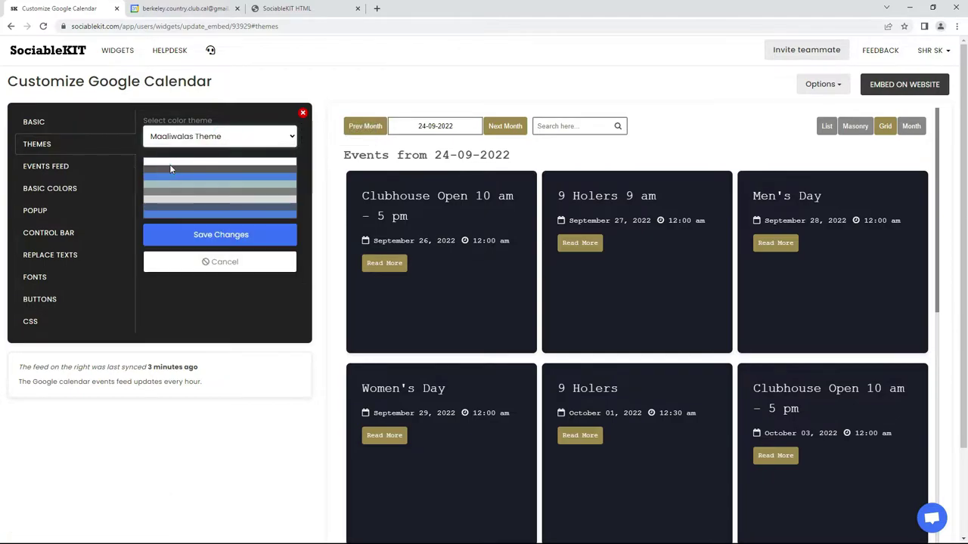
{"action": "left_click", "coordinate": [220, 236]}
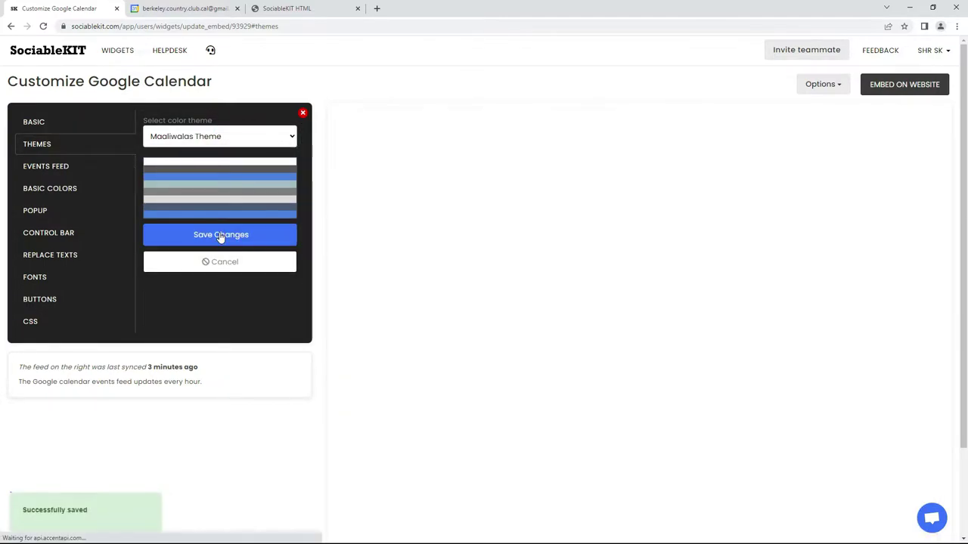
Set the Events Feed default view to List and save it.
{"action": "left_click", "coordinate": [67, 165]}
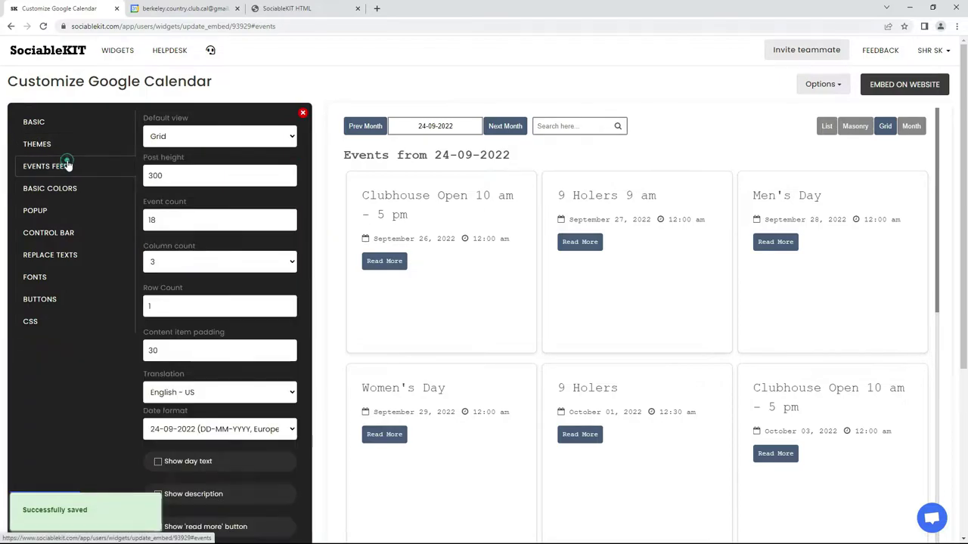
{"action": "left_click", "coordinate": [195, 144]}
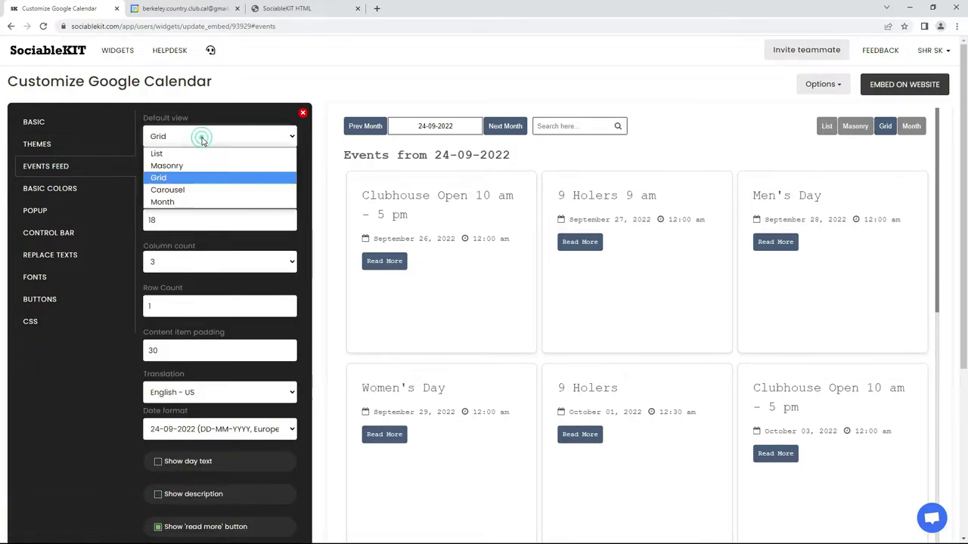
{"action": "left_click", "coordinate": [214, 155]}
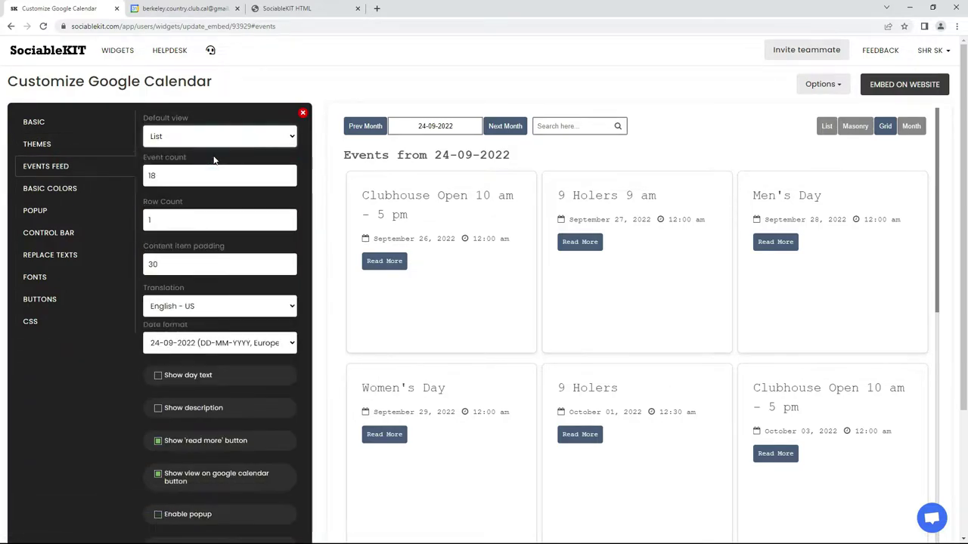
{"action": "left_click_drag", "start_coordinate": [963, 193], "coordinate": [965, 253]}
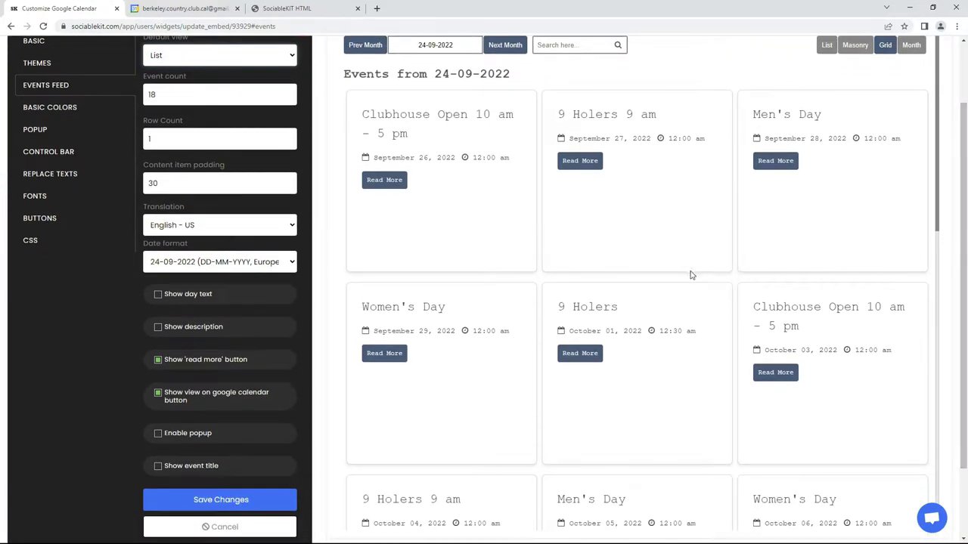
{"action": "left_click", "coordinate": [232, 497]}
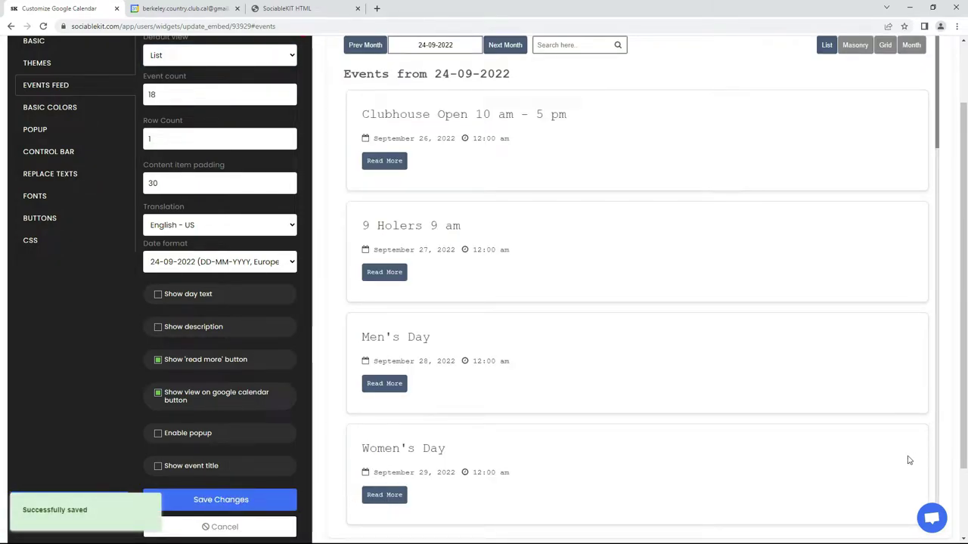
Change the default view to Grid and save it.
{"action": "scroll", "coordinate": [918, 311], "scroll_direction": "up", "scroll_amount": 2}
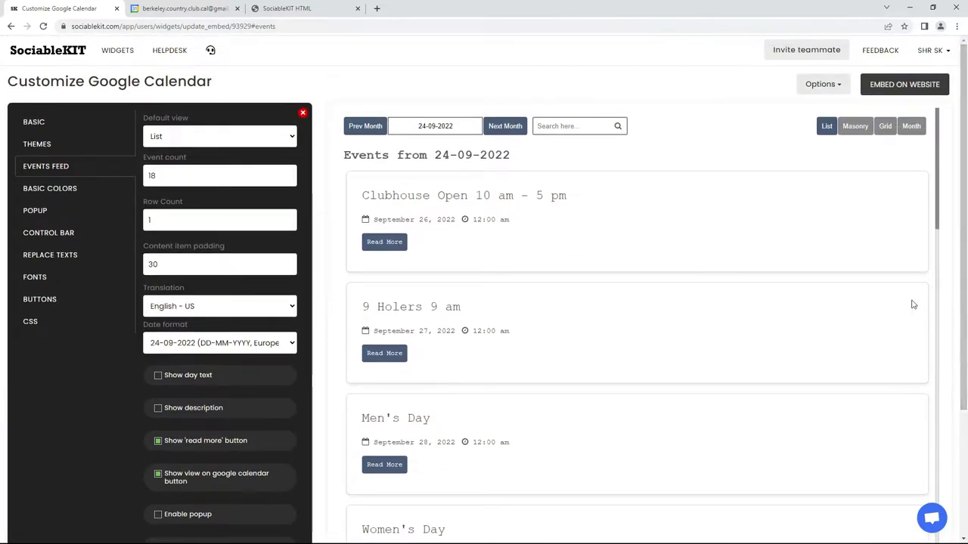
{"action": "left_click", "coordinate": [231, 135]}
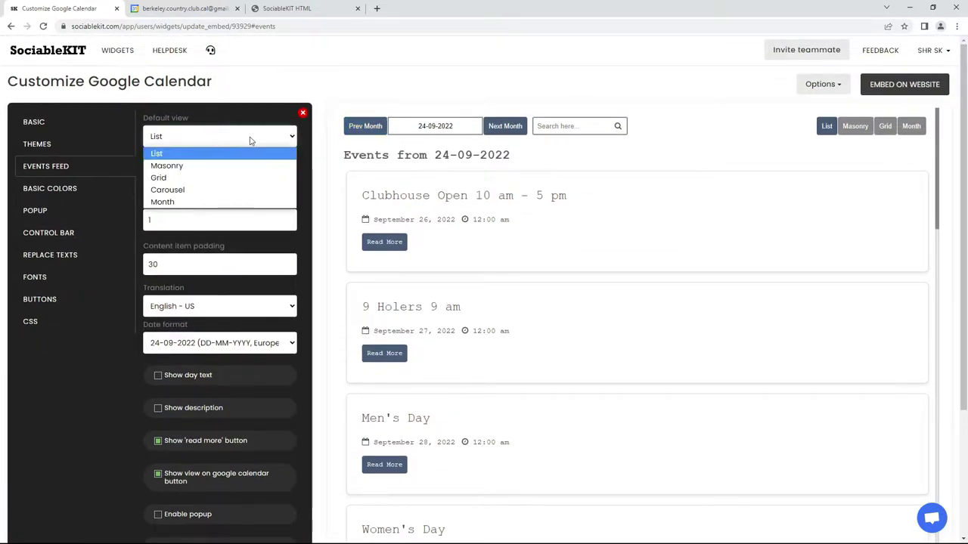
{"action": "left_click", "coordinate": [234, 178]}
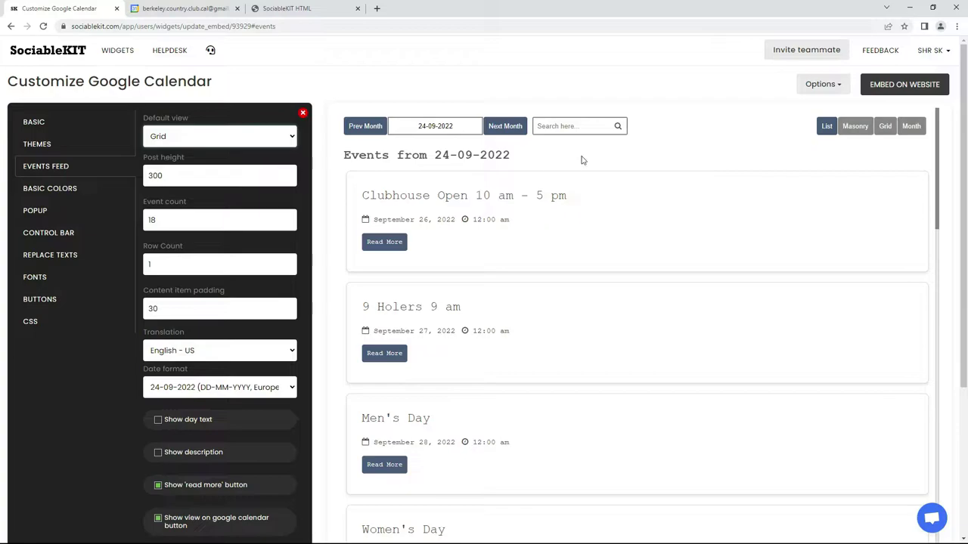
{"action": "scroll", "coordinate": [964, 340], "scroll_direction": "down", "scroll_amount": 2}
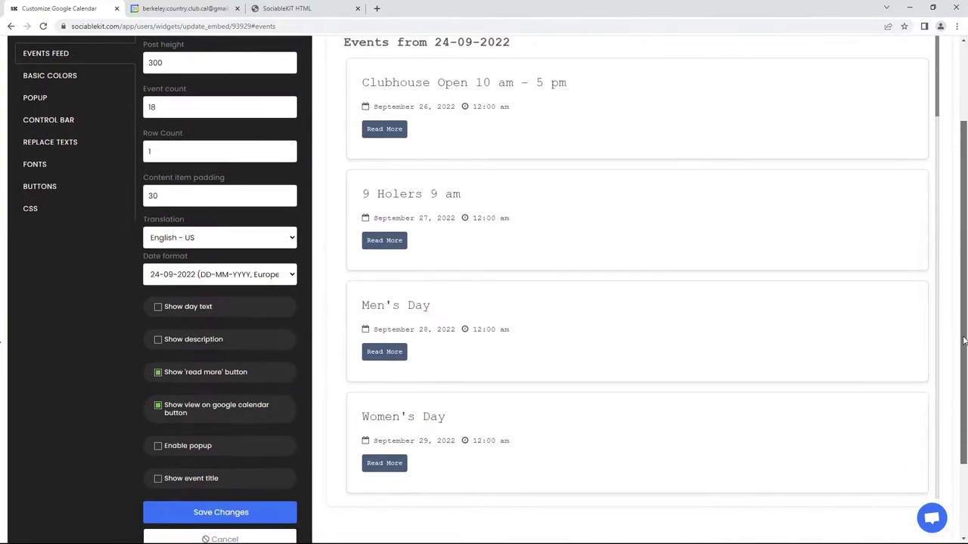
{"action": "left_click", "coordinate": [218, 514]}
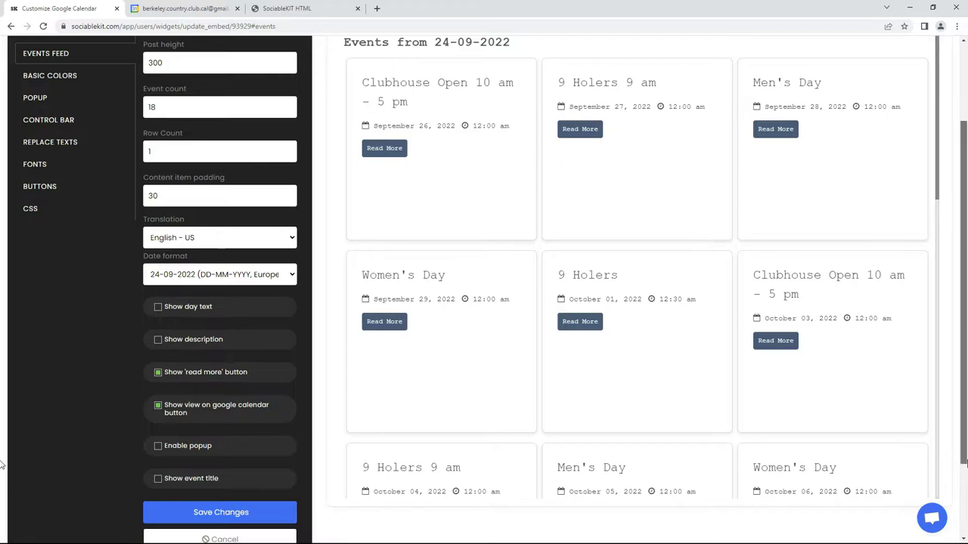
{"action": "scroll", "coordinate": [959, 393], "scroll_direction": "up", "scroll_amount": 2}
{"action": "scroll", "coordinate": [958, 393], "scroll_direction": "up", "scroll_amount": 1}
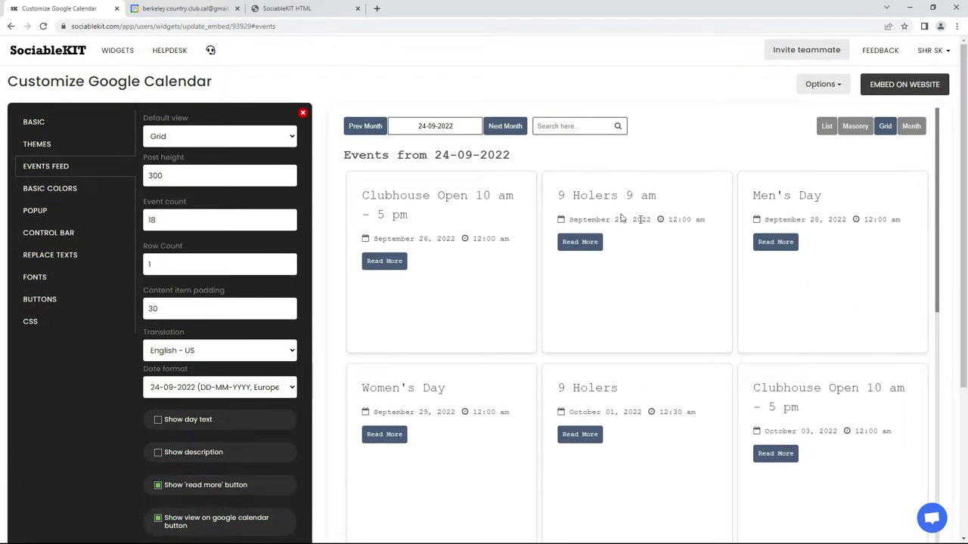
{"action": "left_click", "coordinate": [55, 190]}
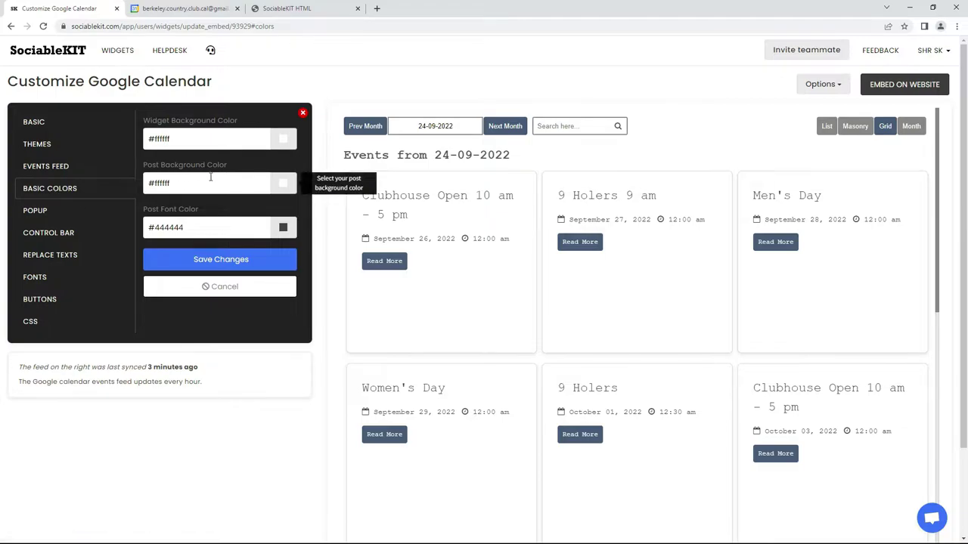
Give event posts a pink background and green text, and save.
{"action": "left_click", "coordinate": [281, 183]}
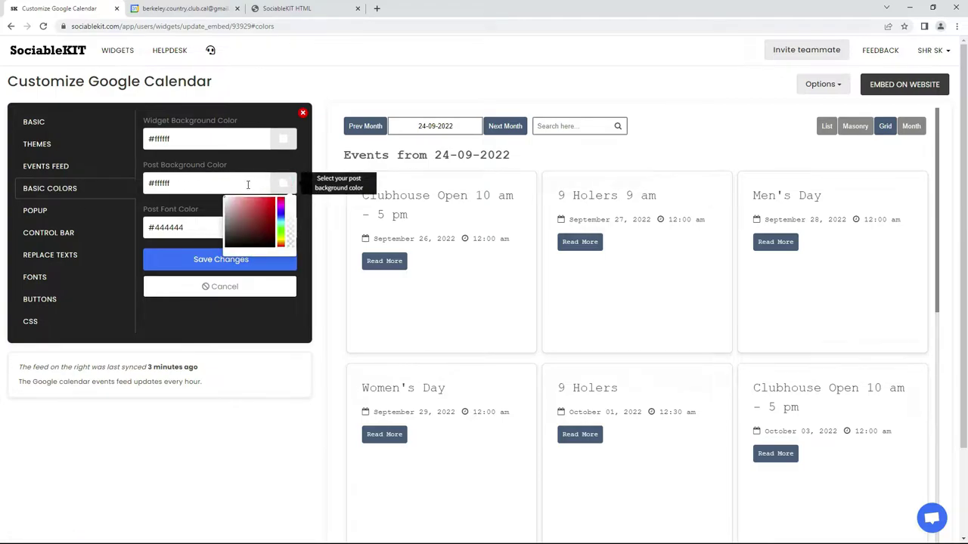
{"action": "left_click_drag", "start_coordinate": [224, 197], "coordinate": [252, 198]}
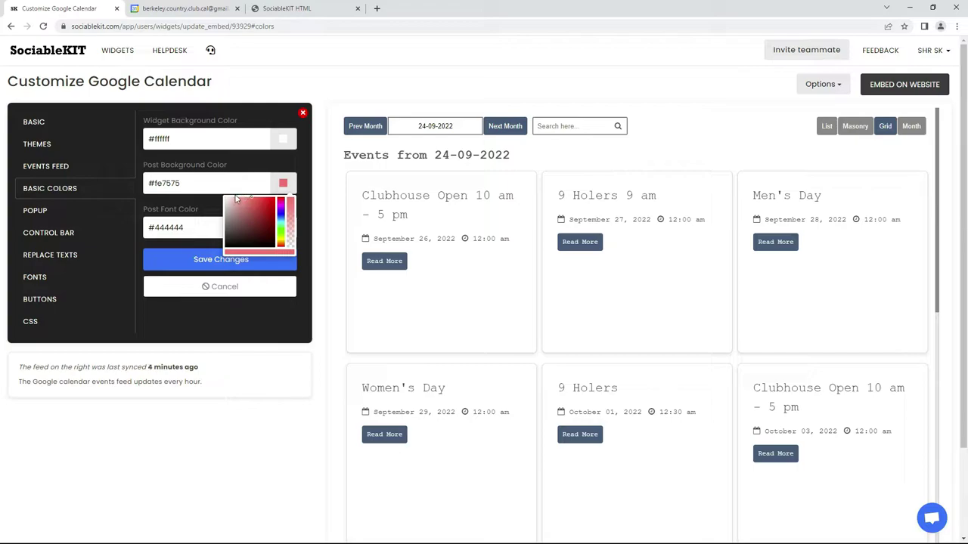
{"action": "left_click", "coordinate": [204, 207]}
{"action": "left_click", "coordinate": [282, 228]}
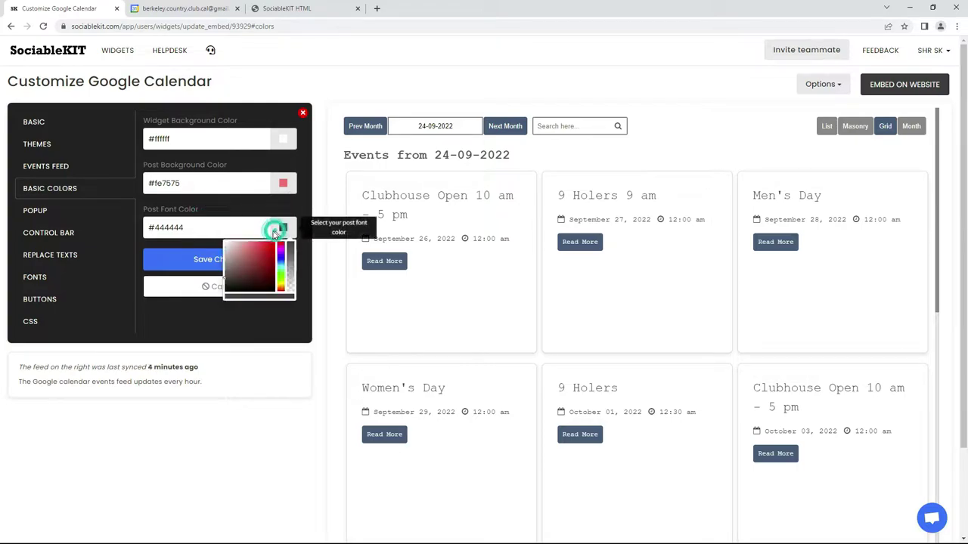
{"action": "left_click_drag", "start_coordinate": [238, 248], "coordinate": [254, 241]}
{"action": "left_click_drag", "start_coordinate": [281, 278], "coordinate": [282, 271]}
{"action": "left_click", "coordinate": [206, 262]}
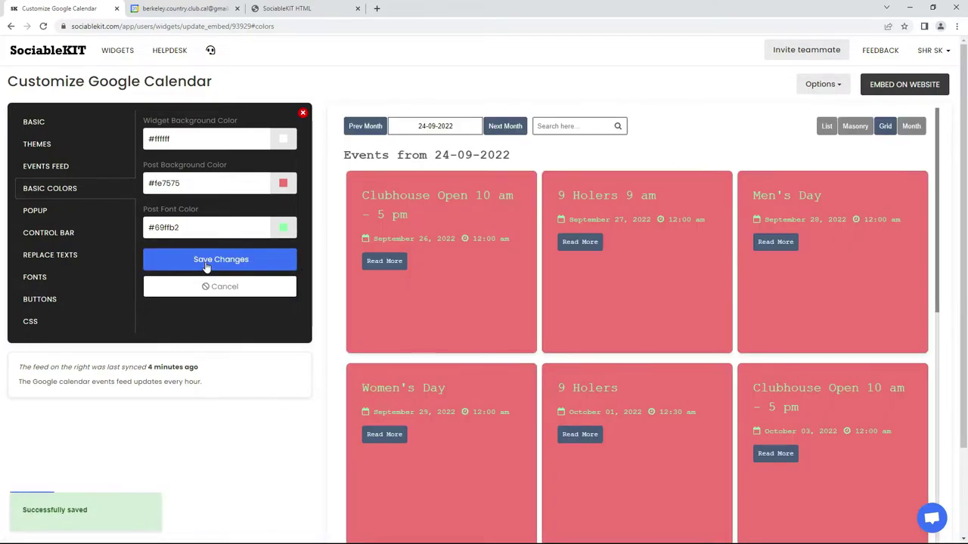
Restore post background to #ffffff and post font colour to #444444, and save.
{"action": "triple_click", "coordinate": [209, 182]}
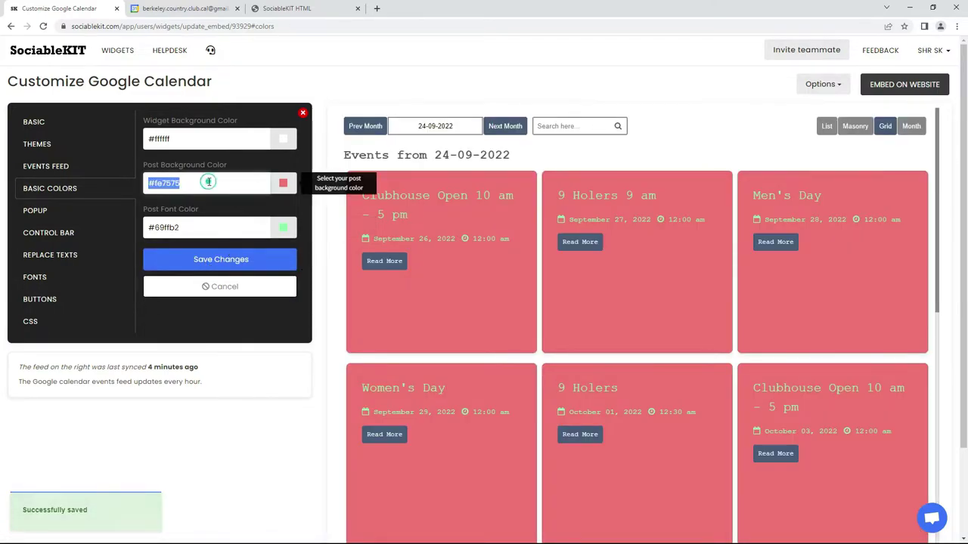
{"action": "type", "text": "#FFFFFF"}
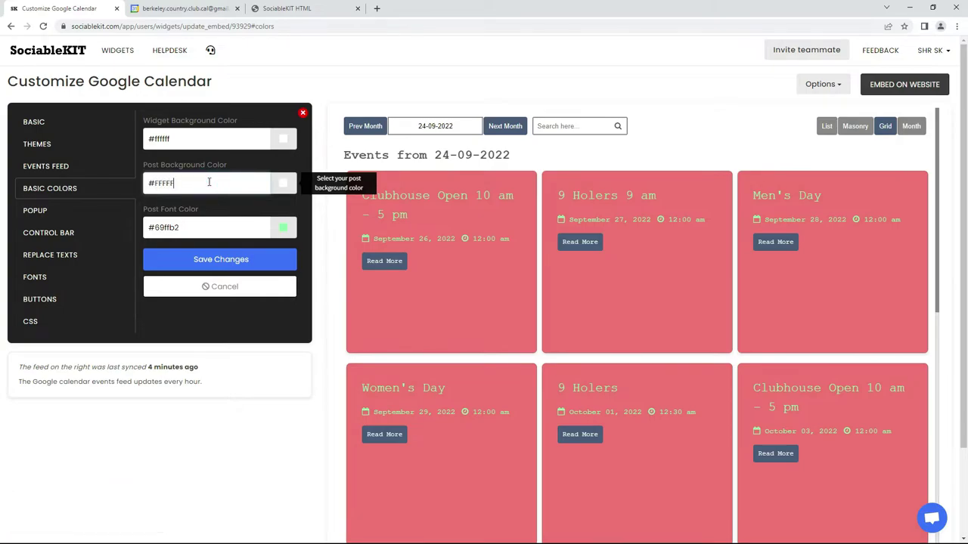
{"action": "triple_click", "coordinate": [209, 225]}
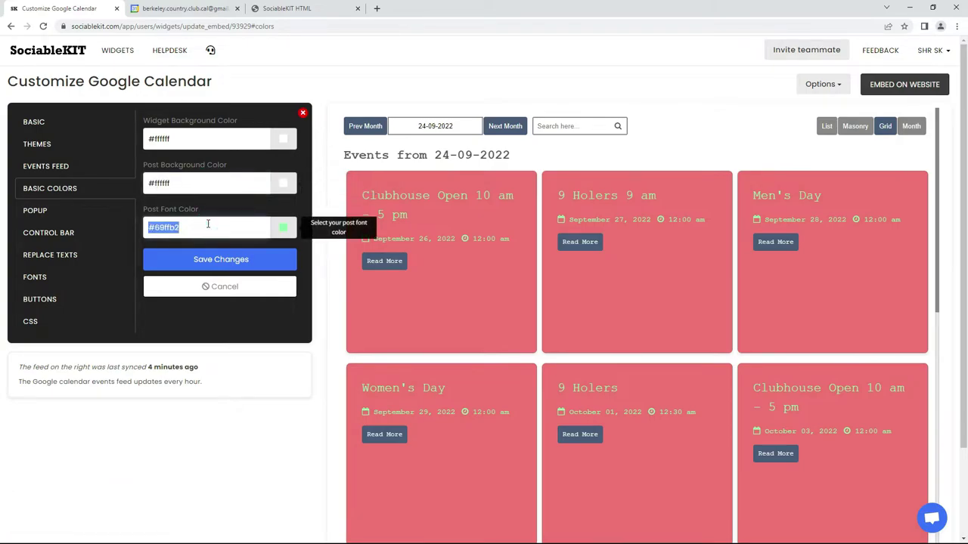
{"action": "type", "text": "#444444"}
{"action": "left_click", "coordinate": [224, 261]}
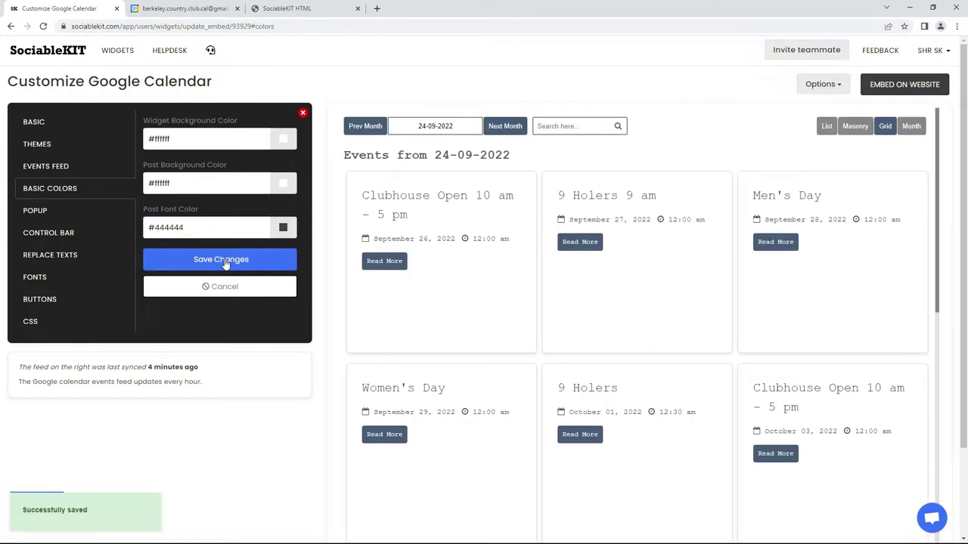
{"action": "left_click", "coordinate": [54, 216]}
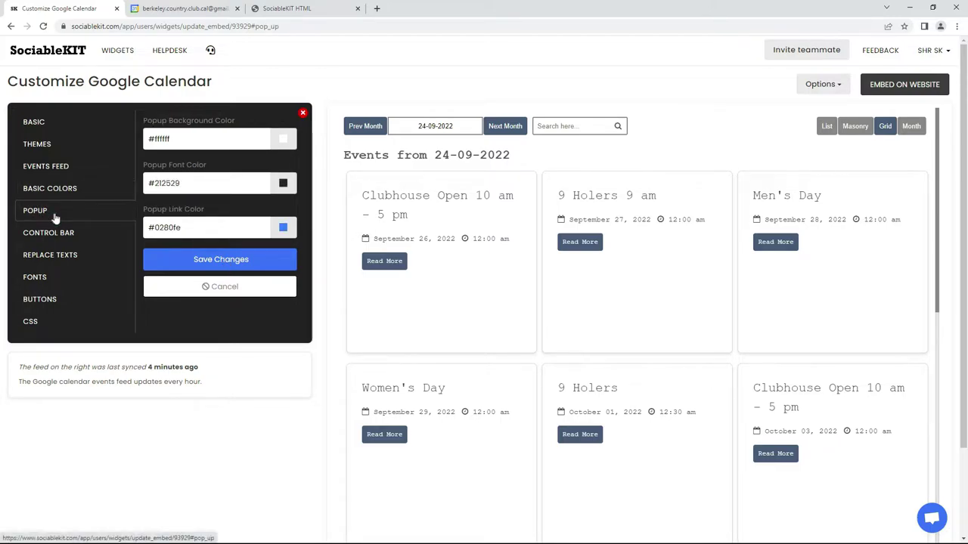
Set the font family to Palatino Linotype and save it.
{"action": "left_click", "coordinate": [67, 236]}
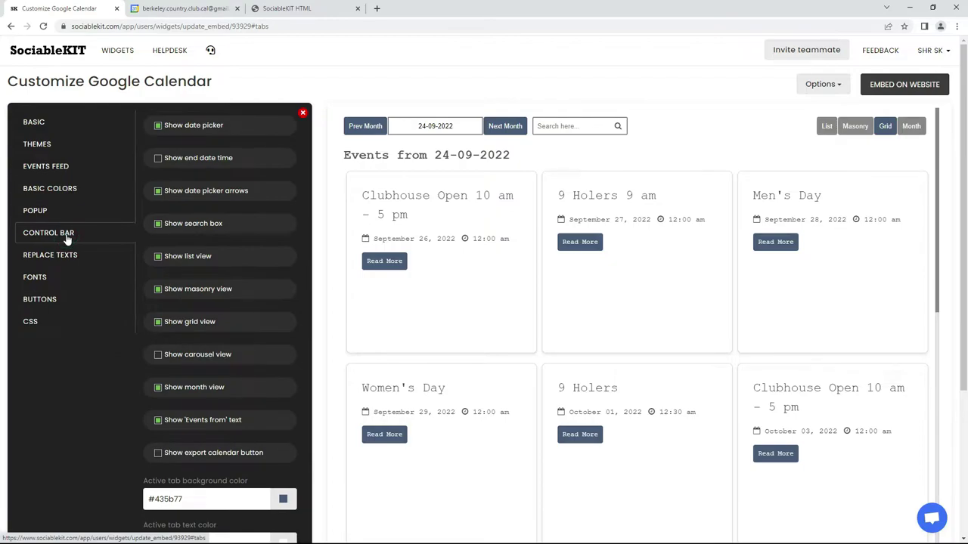
{"action": "left_click", "coordinate": [62, 256]}
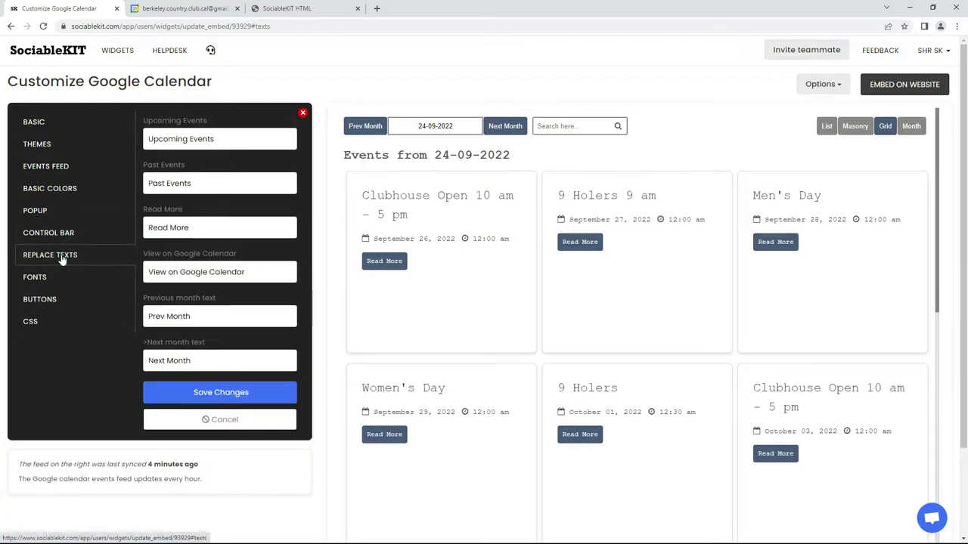
{"action": "left_click", "coordinate": [65, 279]}
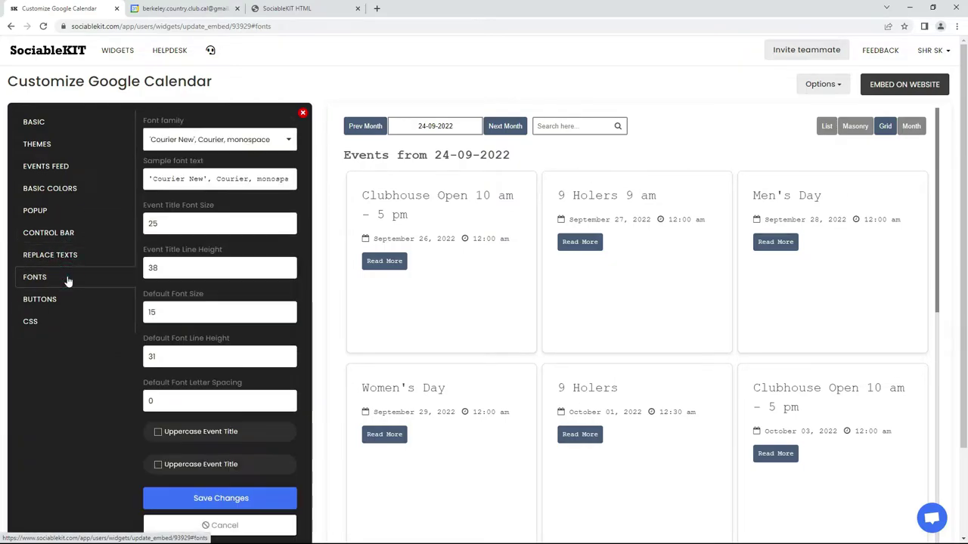
{"action": "left_click", "coordinate": [195, 140]}
{"action": "left_click", "coordinate": [210, 231]}
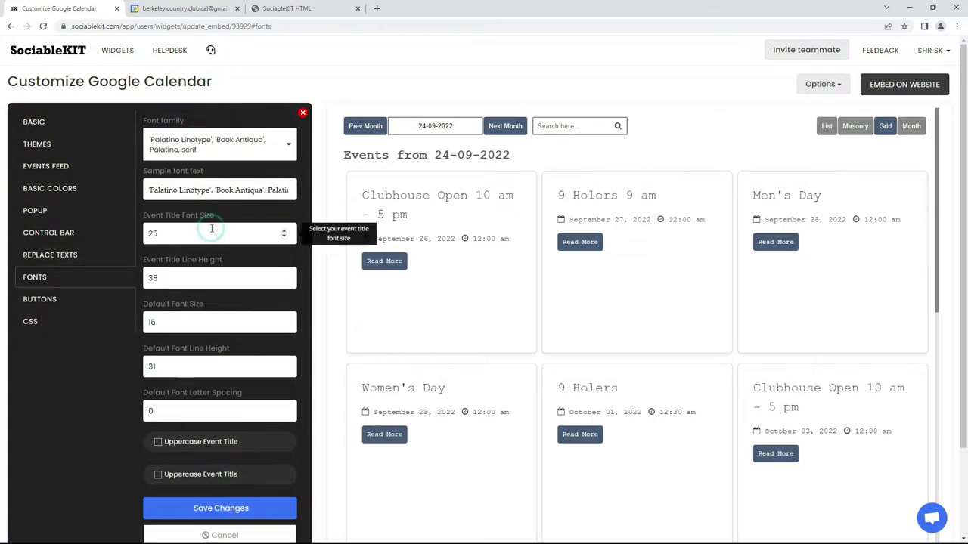
{"action": "left_click", "coordinate": [228, 509]}
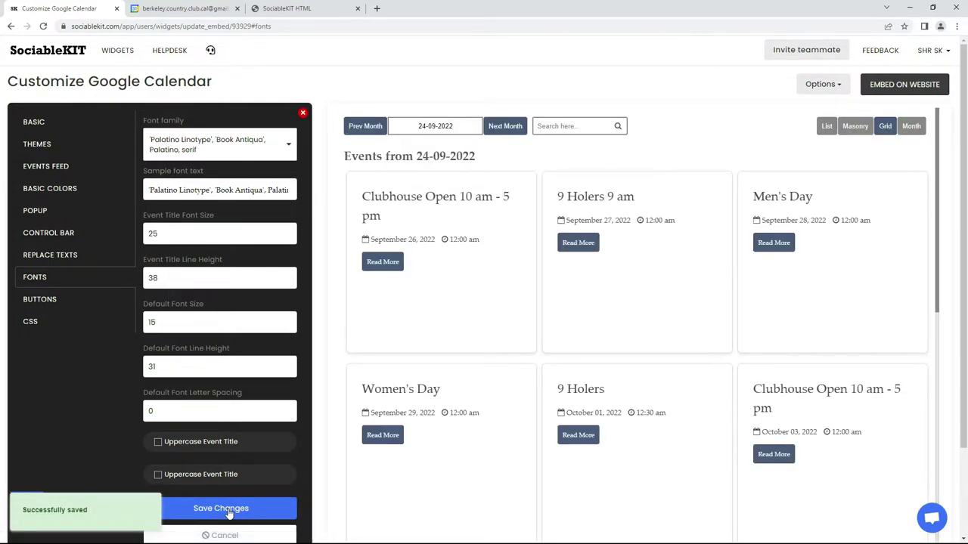
Change the font family to Courier New and save it.
{"action": "left_click", "coordinate": [218, 149]}
{"action": "type", "text": "Courier"}
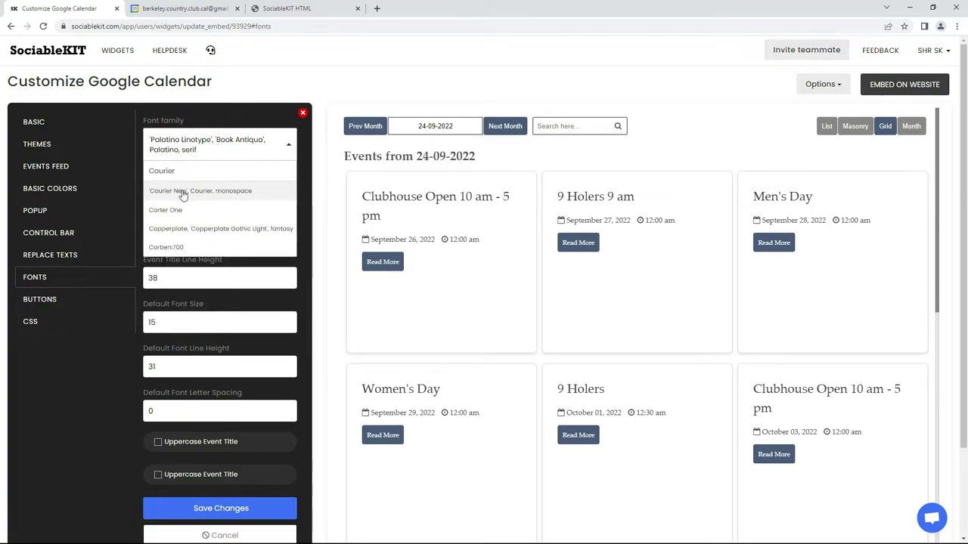
{"action": "left_click", "coordinate": [184, 191]}
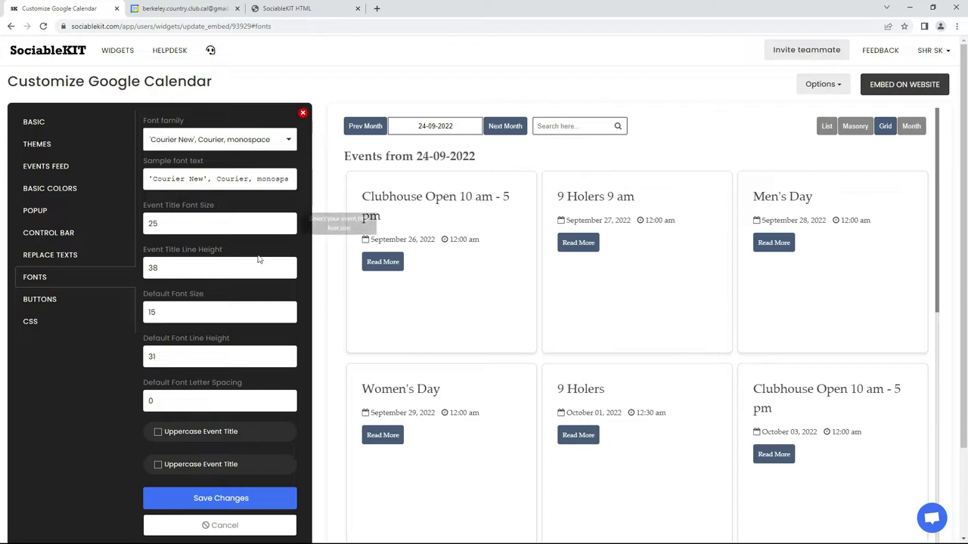
{"action": "left_click", "coordinate": [222, 499]}
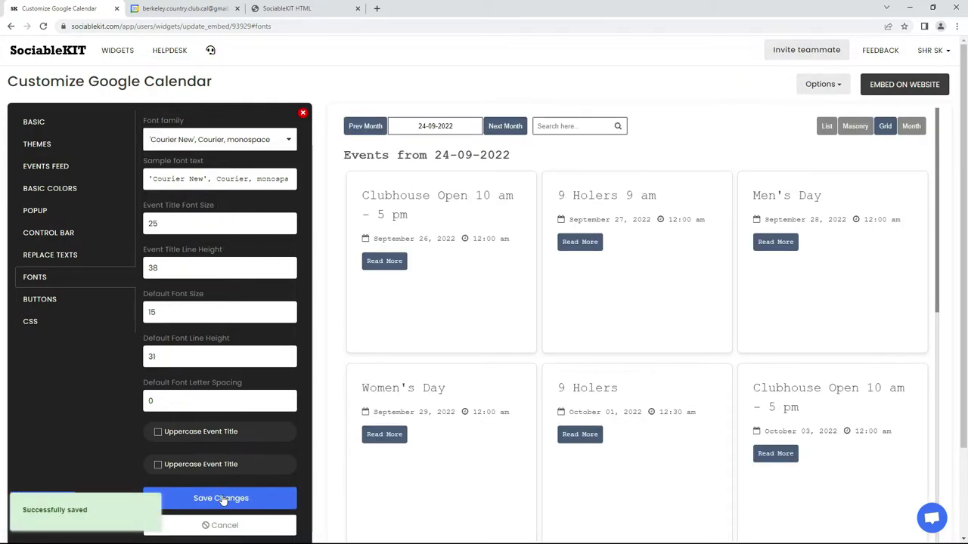
{"action": "left_click", "coordinate": [82, 303]}
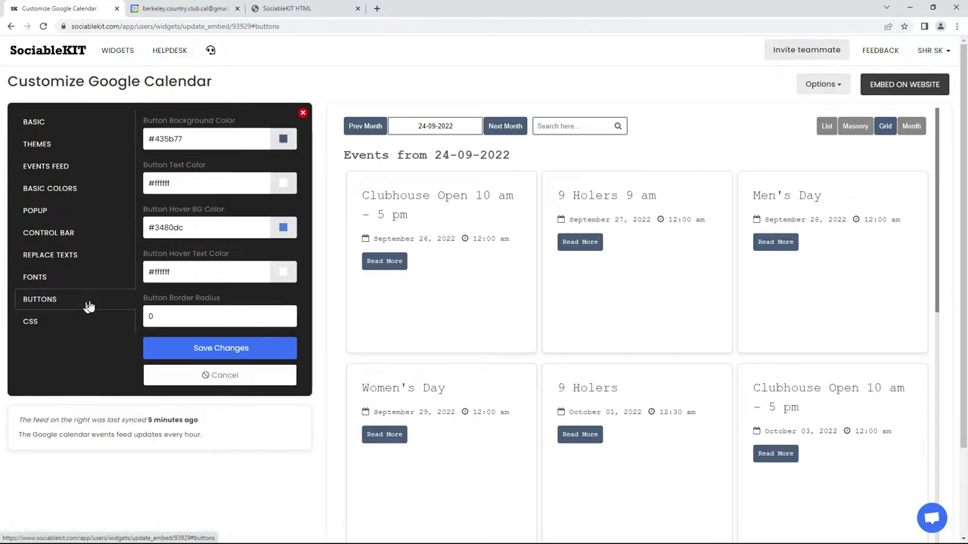
Try a light blue button background with red button text and save.
{"action": "left_click", "coordinate": [283, 138]}
{"action": "left_click_drag", "start_coordinate": [238, 170], "coordinate": [257, 154]}
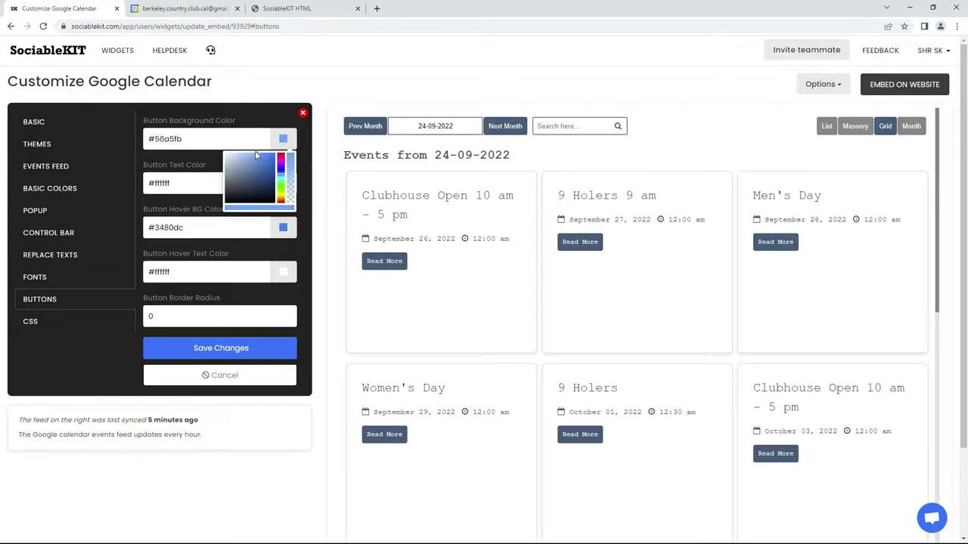
{"action": "left_click", "coordinate": [208, 157]}
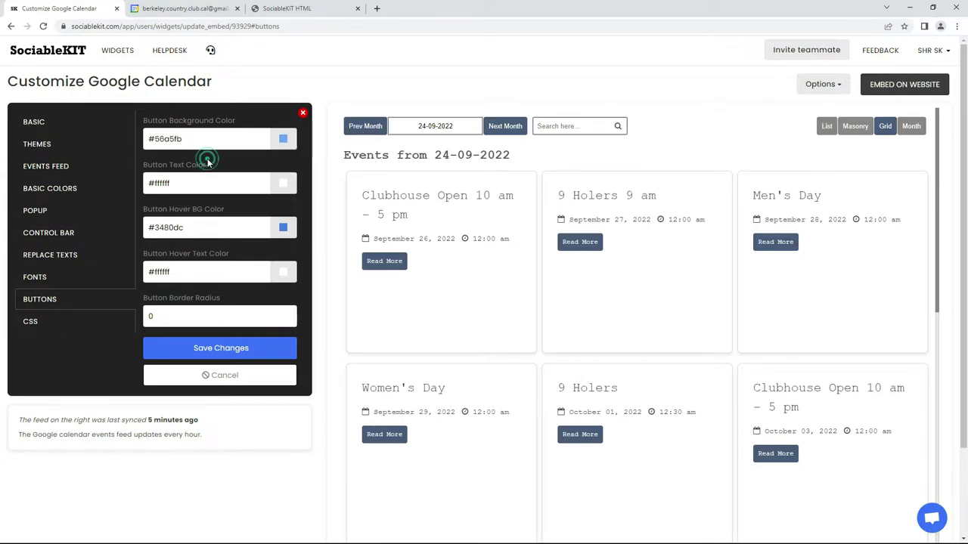
{"action": "left_click", "coordinate": [282, 189]}
{"action": "left_click", "coordinate": [257, 197]}
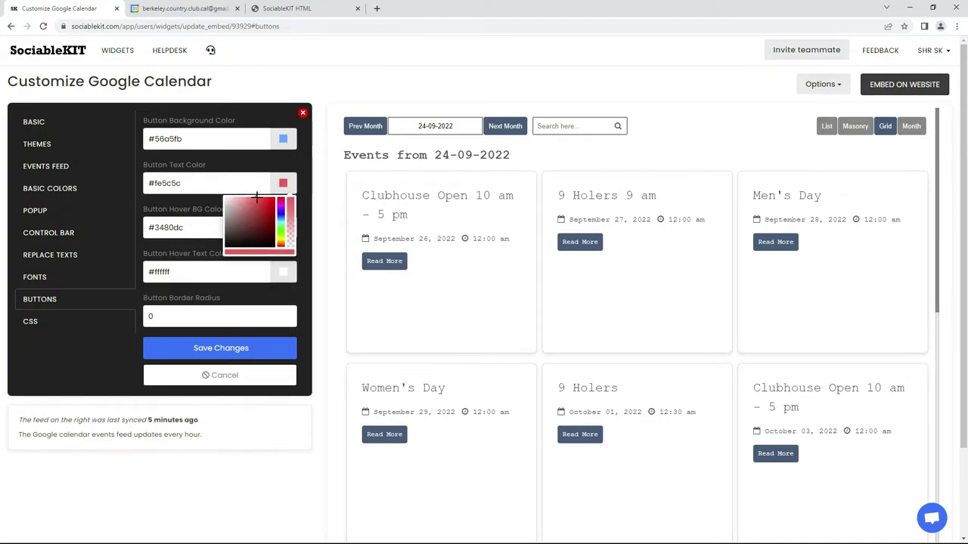
{"action": "left_click", "coordinate": [218, 349]}
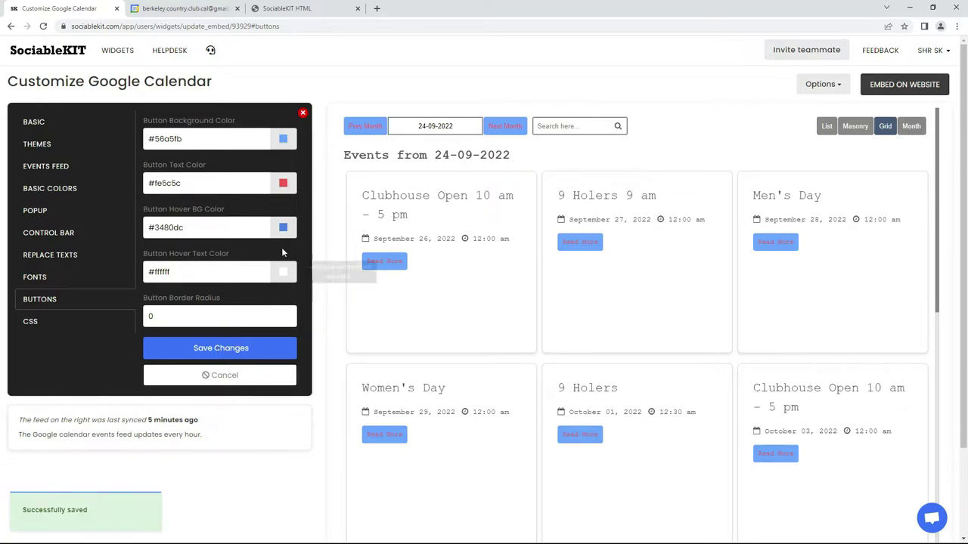
Set button background to #435b77 and button text to #ffffff, then save.
{"action": "triple_click", "coordinate": [217, 140]}
{"action": "type", "text": "435b77"}
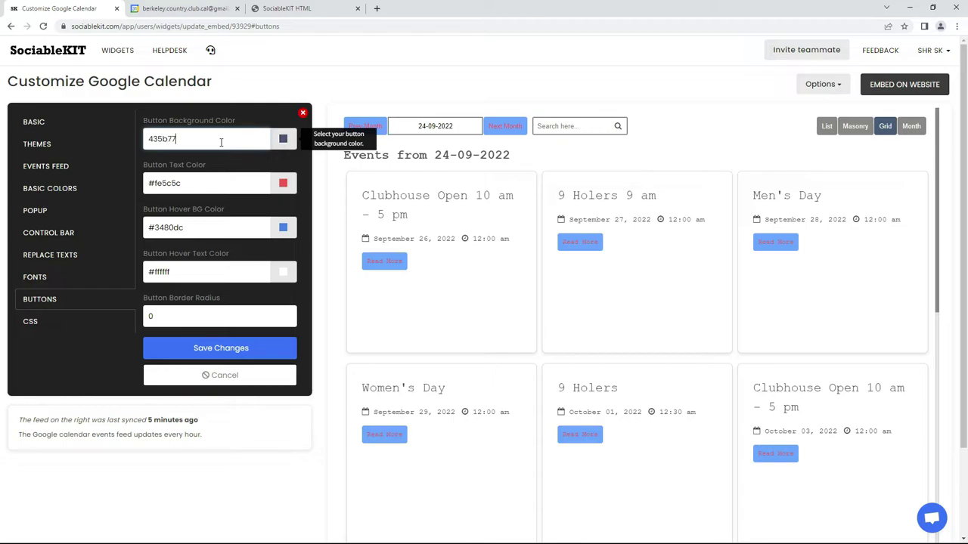
{"action": "triple_click", "coordinate": [221, 184]}
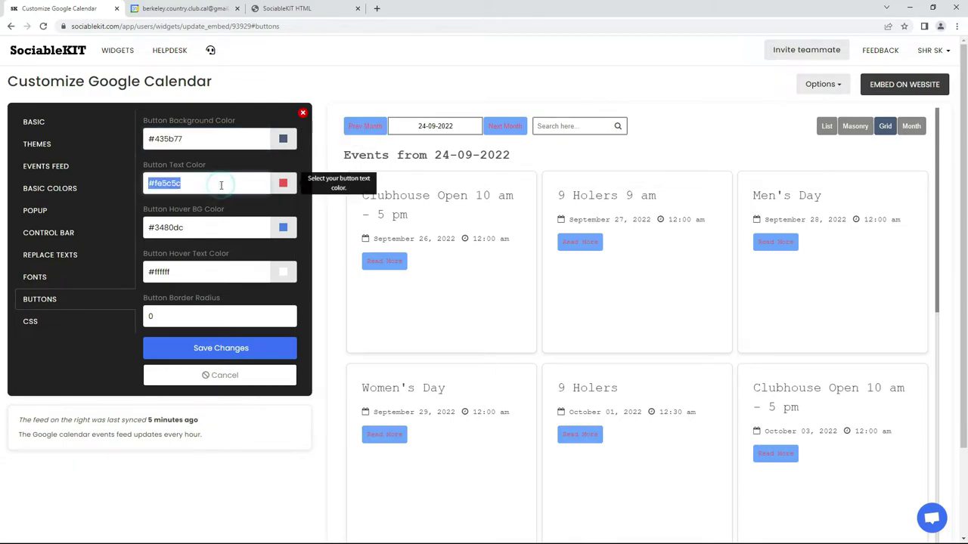
{"action": "type", "text": "ffffff"}
{"action": "left_click", "coordinate": [217, 349]}
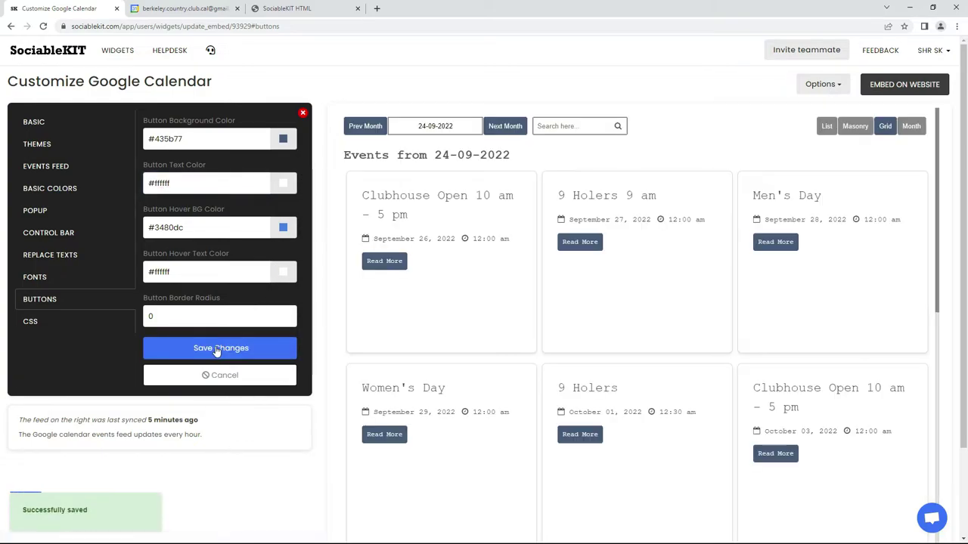
Copy the widget's JavaScript embed code from the HTML embed instructions.
{"action": "left_click", "coordinate": [56, 323]}
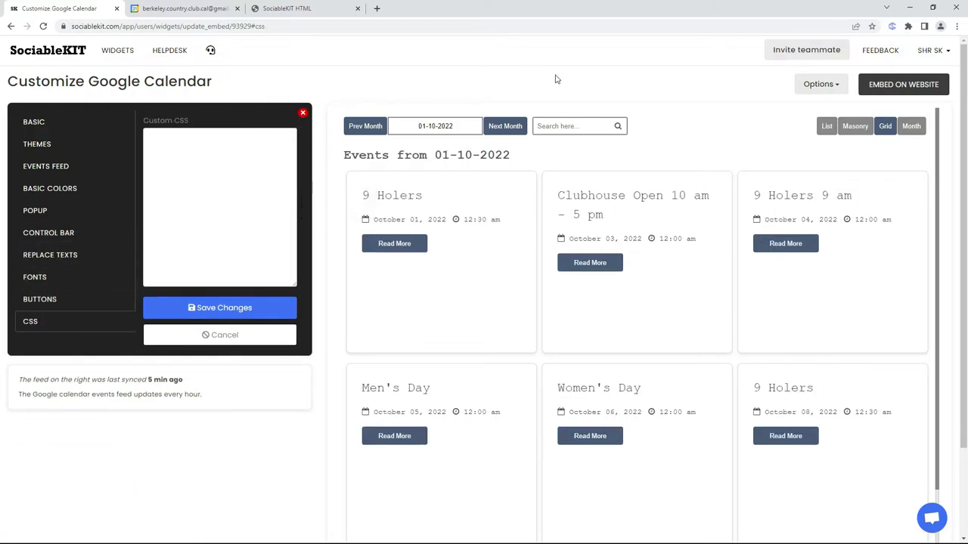
{"action": "left_click", "coordinate": [904, 84]}
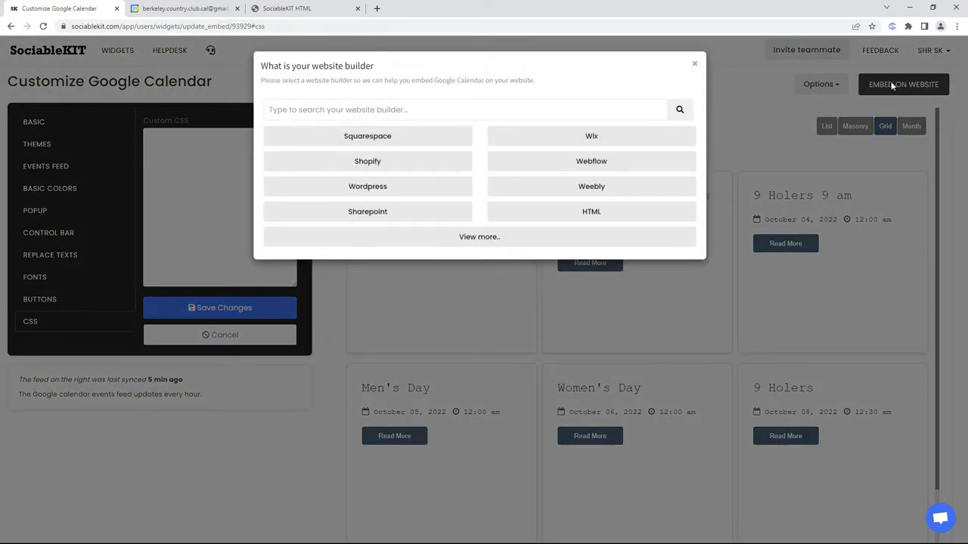
{"action": "left_click", "coordinate": [594, 211]}
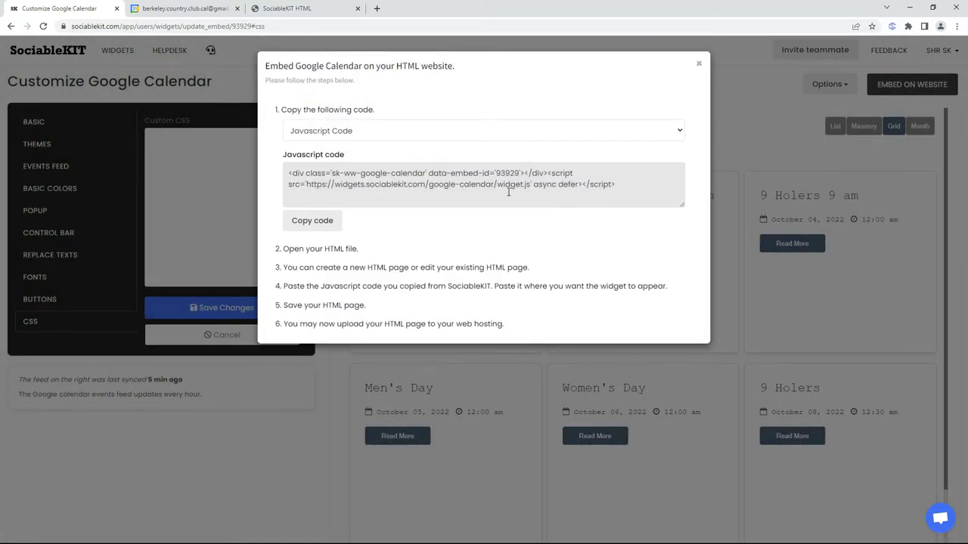
{"action": "left_click", "coordinate": [310, 222]}
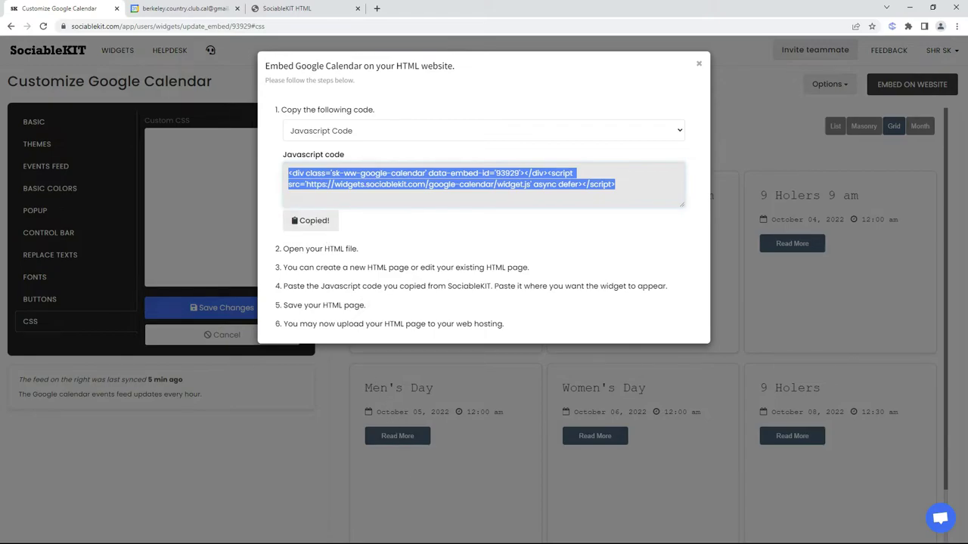
{"action": "key", "text": "alt+Tab"}
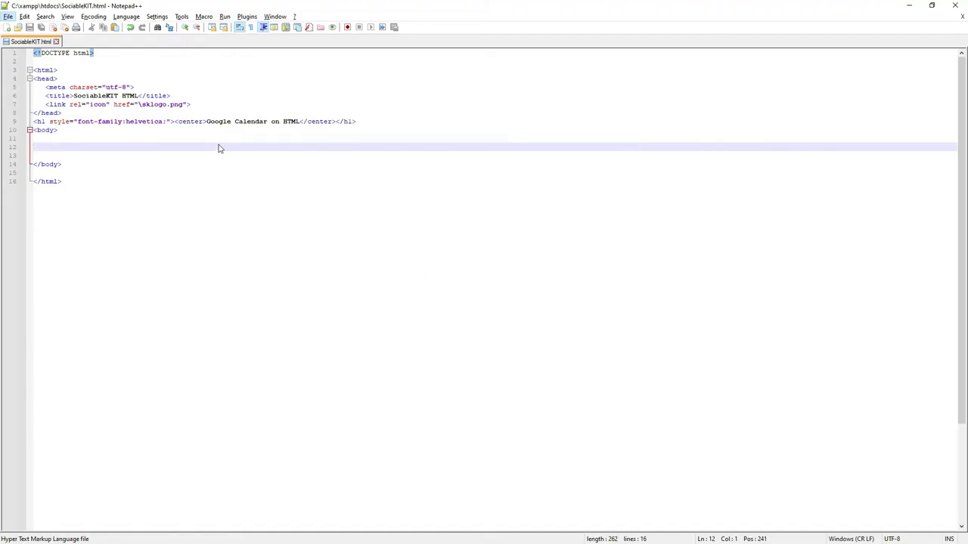
Paste the widget embed code into line 12 of SociableKIT.html, save, and minimize Notepad++.
{"action": "right_click", "coordinate": [217, 148]}
{"action": "left_click", "coordinate": [251, 173]}
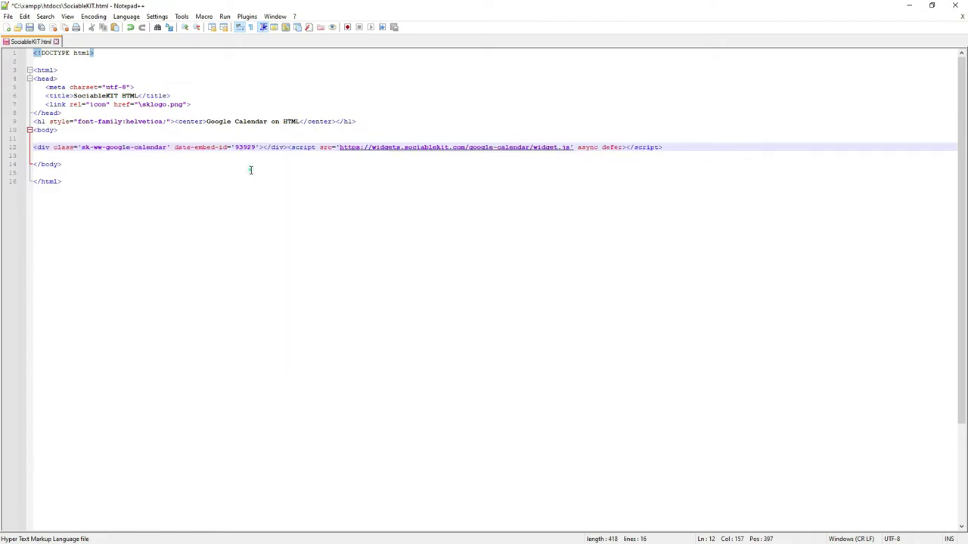
{"action": "left_click", "coordinate": [30, 27]}
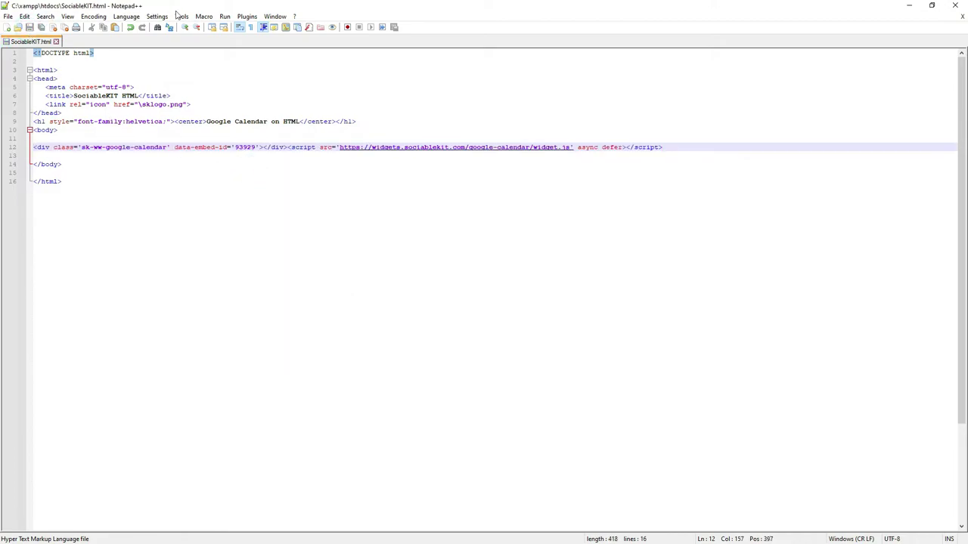
{"action": "left_click", "coordinate": [908, 7]}
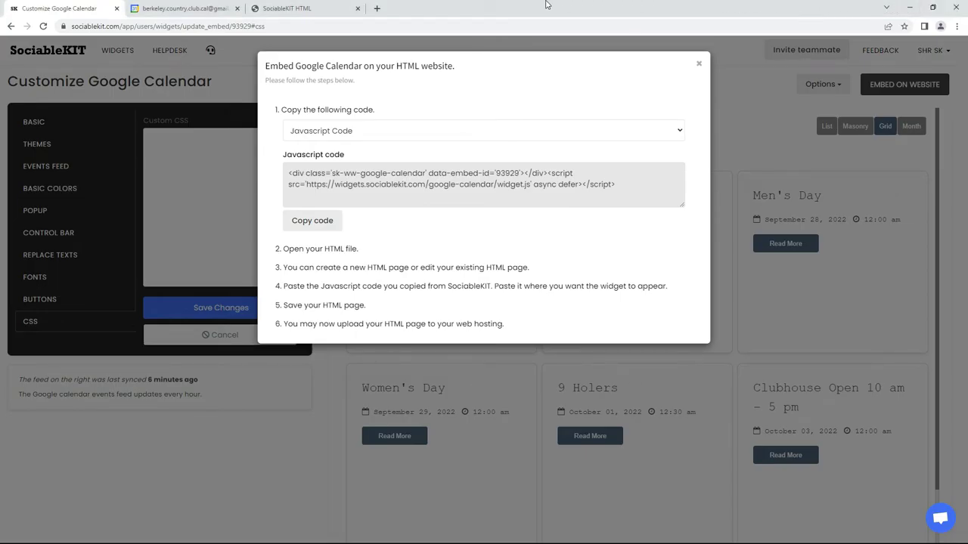
Reload the local SociableKIT HTML page to show the calendar widget, then load more events.
{"action": "left_click", "coordinate": [287, 8]}
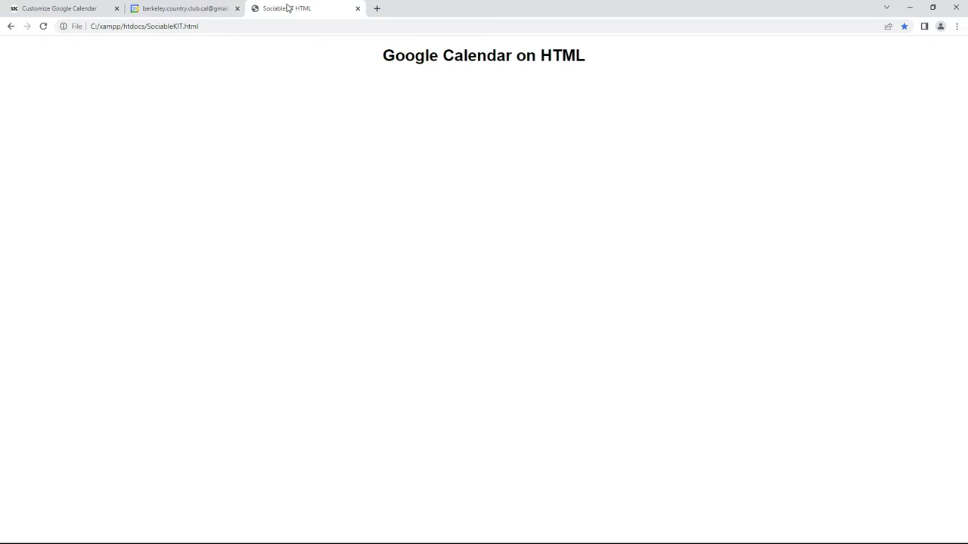
{"action": "left_click", "coordinate": [43, 25]}
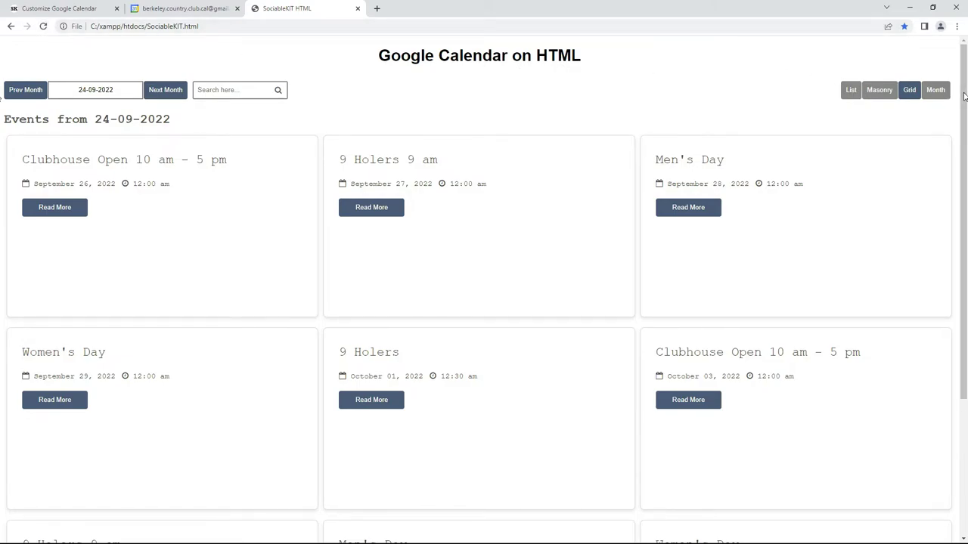
{"action": "left_click_drag", "start_coordinate": [964, 95], "coordinate": [967, 250]}
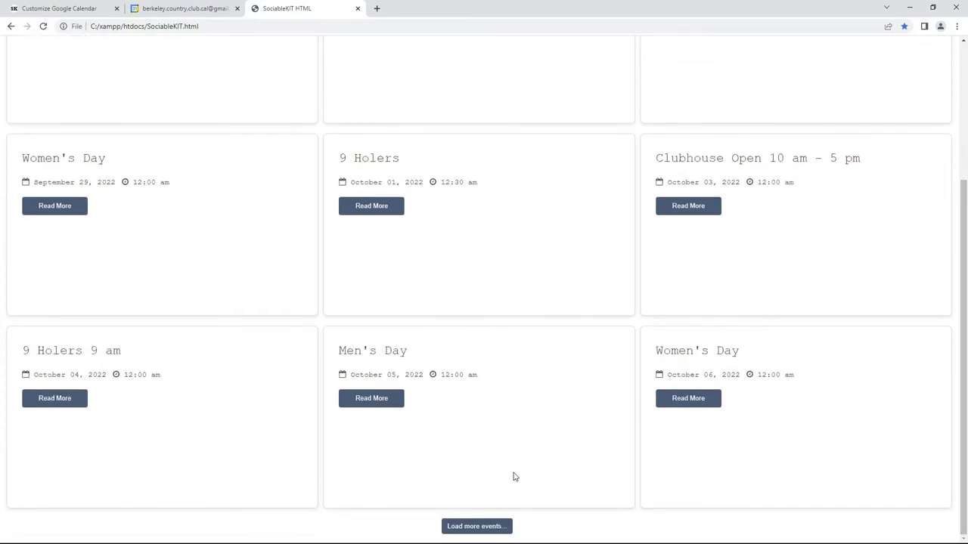
{"action": "left_click", "coordinate": [477, 527]}
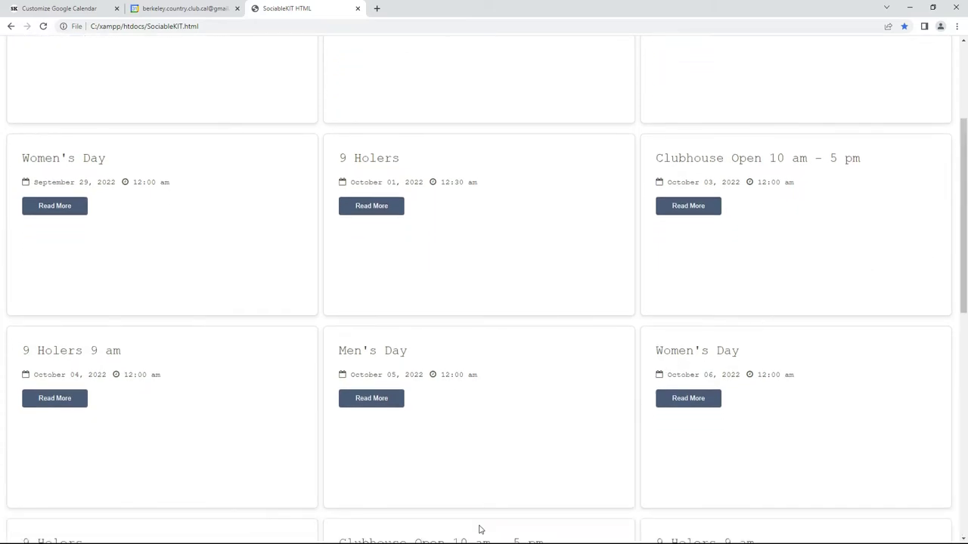
{"action": "left_click_drag", "start_coordinate": [964, 304], "coordinate": [965, 431]}
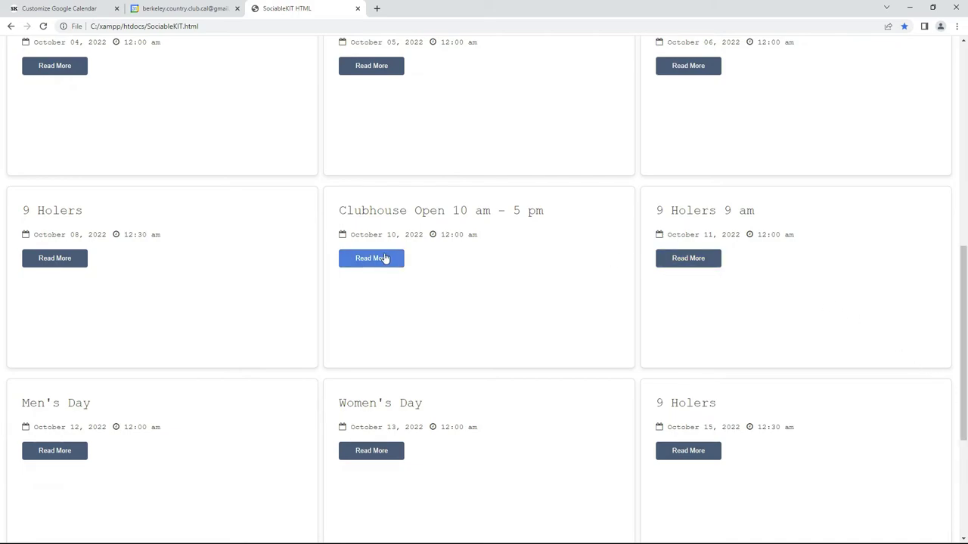
{"action": "left_click", "coordinate": [384, 258]}
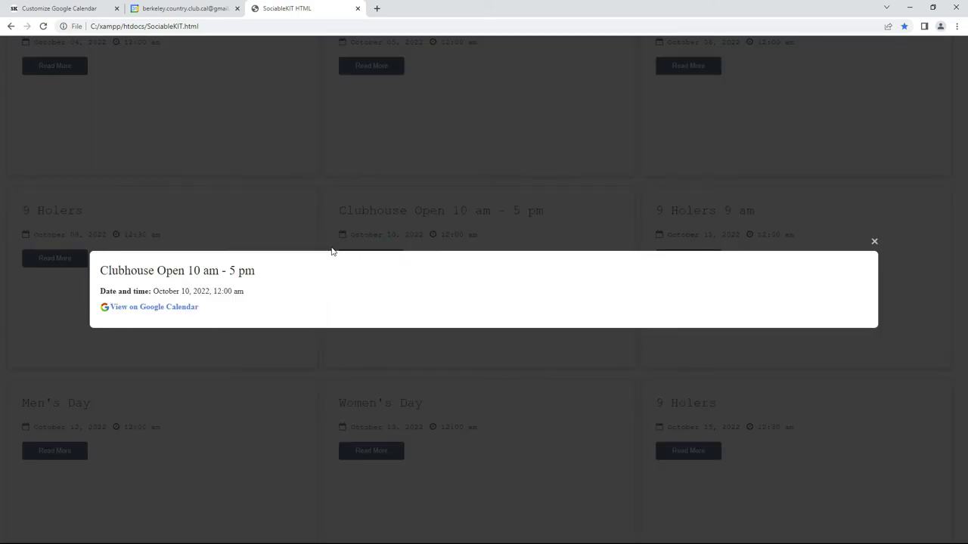
{"action": "left_click", "coordinate": [159, 307]}
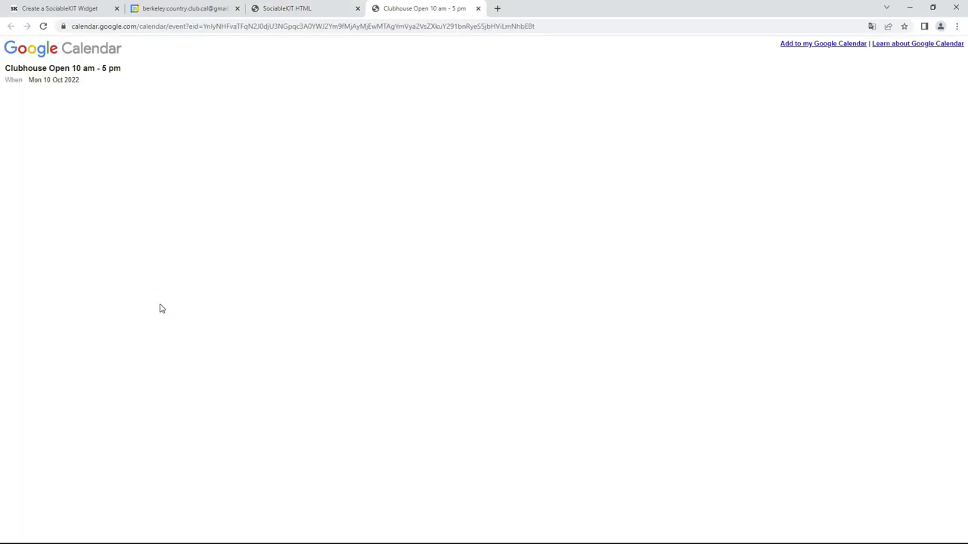
{"action": "left_click", "coordinate": [478, 9]}
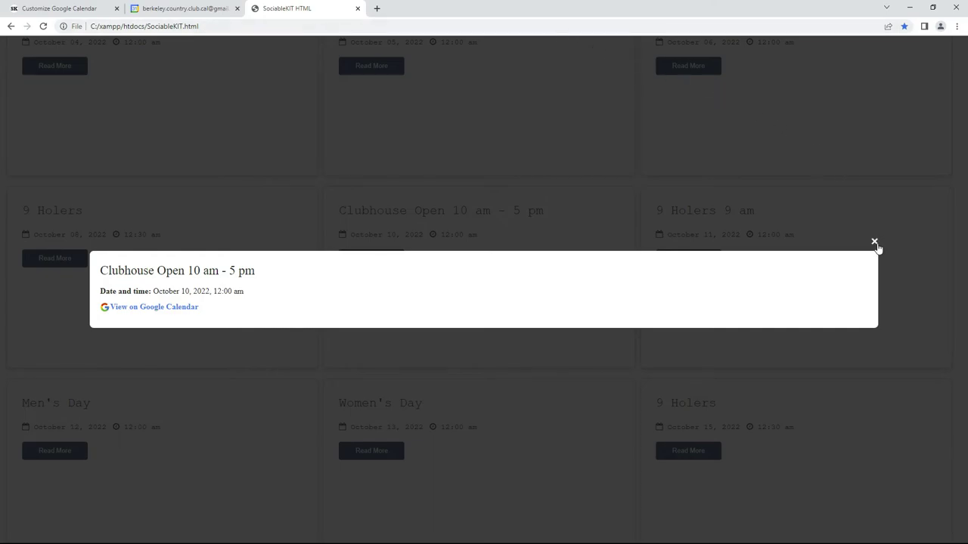
{"action": "left_click", "coordinate": [874, 242]}
{"action": "left_click_drag", "start_coordinate": [962, 289], "coordinate": [966, 89]}
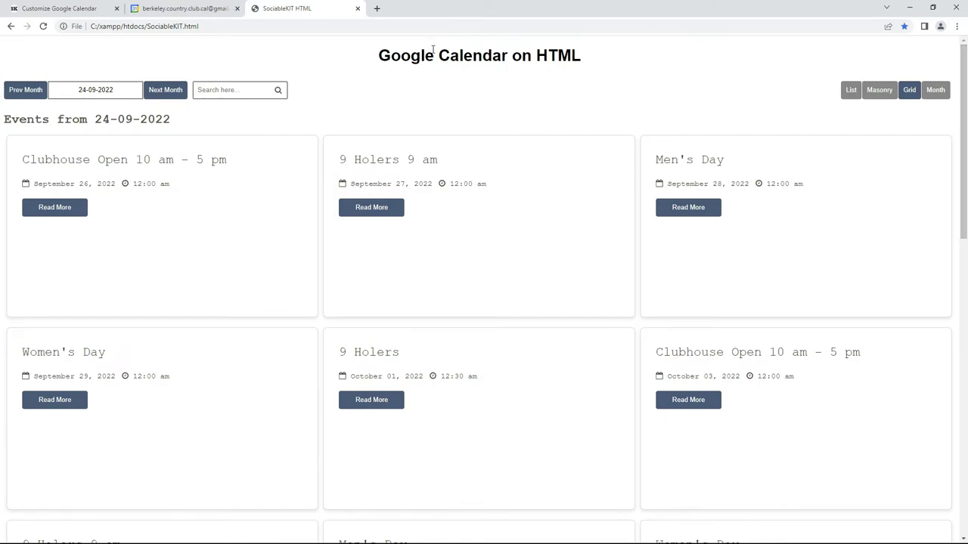
Browse the calendar forward to November and back to September, then switch to list view.
{"action": "left_click", "coordinate": [174, 89]}
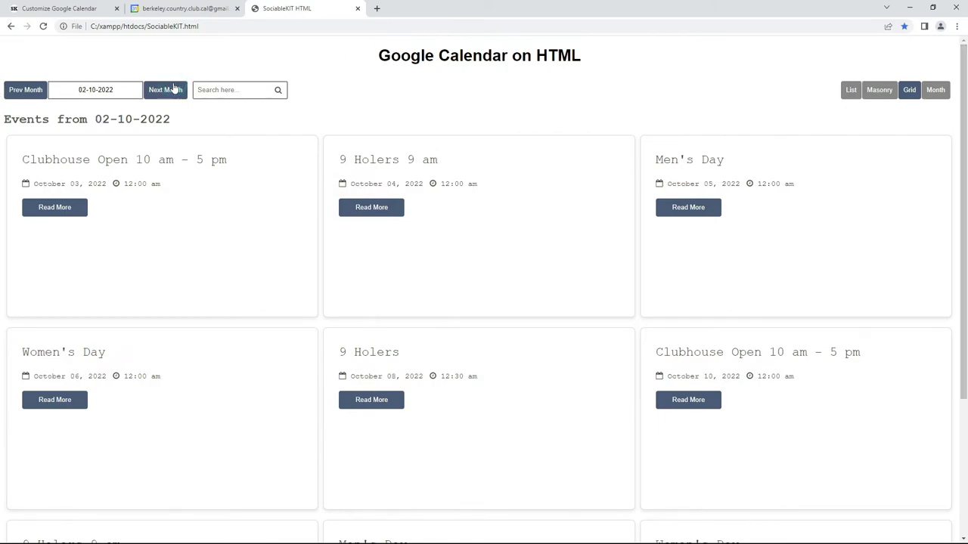
{"action": "left_click", "coordinate": [174, 89]}
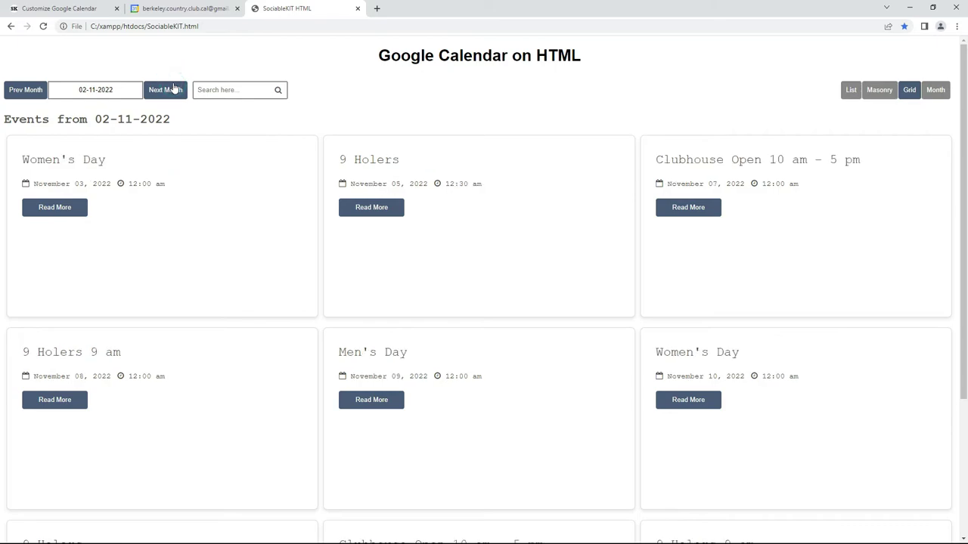
{"action": "left_click", "coordinate": [18, 93]}
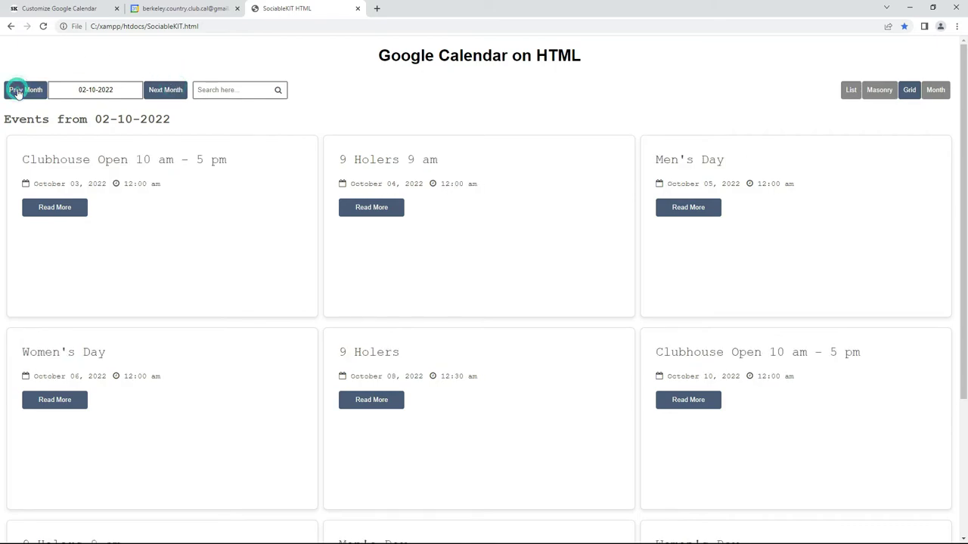
{"action": "left_click", "coordinate": [19, 92]}
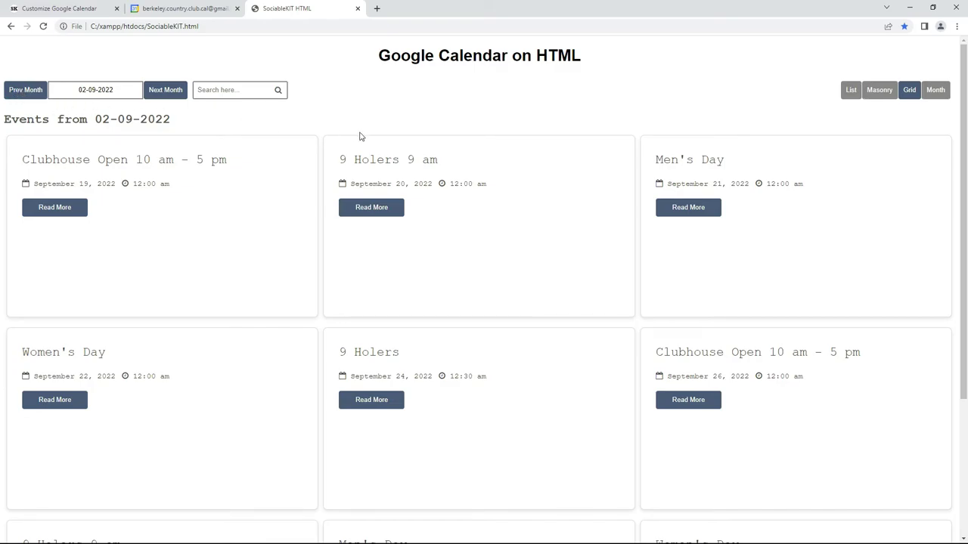
{"action": "left_click", "coordinate": [852, 91]}
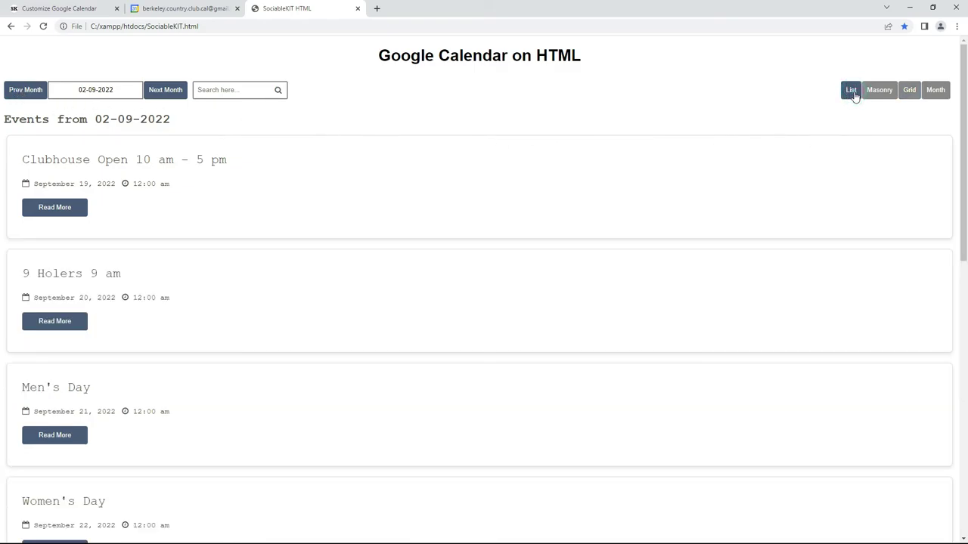